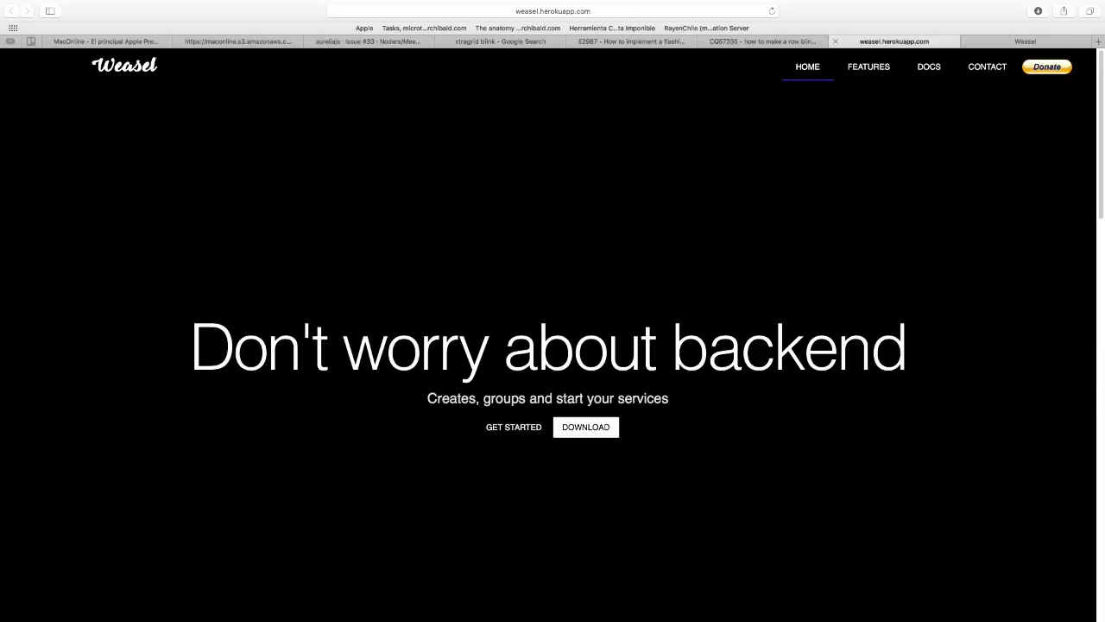
Step: Look through the Weasel landing page from the headline down to the "Keep calm and use Weasel" section
{"action": "scroll", "coordinate": [553, 345], "scroll_direction": "down", "scroll_amount": 1}
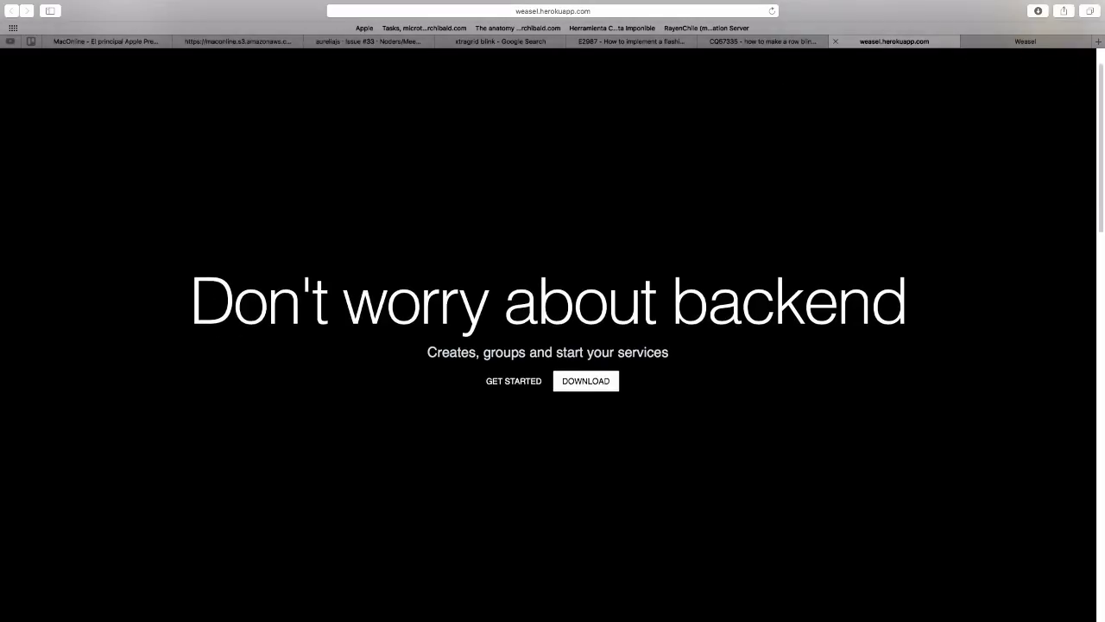
{"action": "mouse_move", "coordinate": [173, 1]}
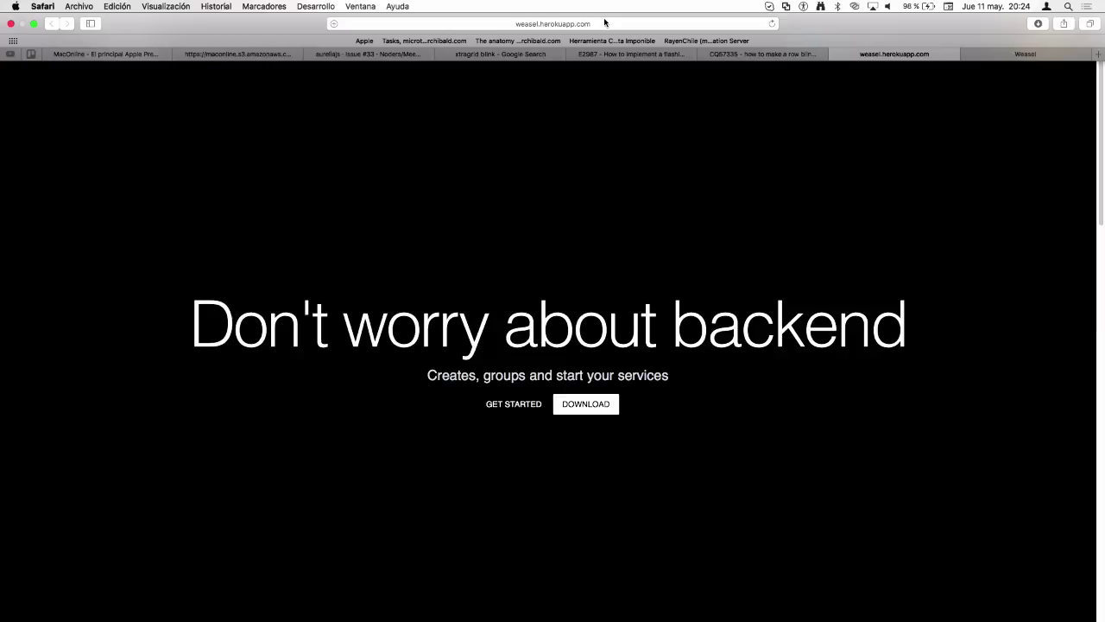
{"action": "key", "text": "Down"}
{"action": "key", "text": "Down"}
{"action": "key", "text": "Down"}
{"action": "key", "text": "Down"}
{"action": "key", "text": "Down"}
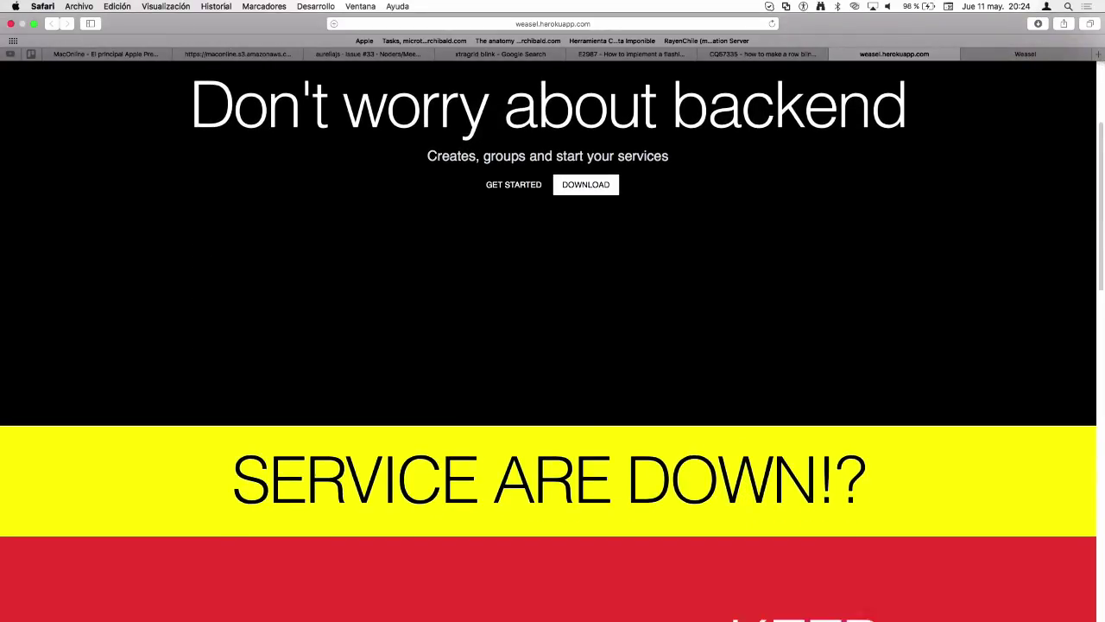
{"action": "key", "text": "Down"}
{"action": "key", "text": "Down"}
{"action": "key", "text": "Down"}
{"action": "key", "text": "Down"}
{"action": "key", "text": "Down"}
{"action": "key", "text": "Down"}
{"action": "key", "text": "Down"}
{"action": "key", "text": "Down"}
{"action": "key", "text": "Down"}
{"action": "key", "text": "Down"}
{"action": "key", "text": "Down"}
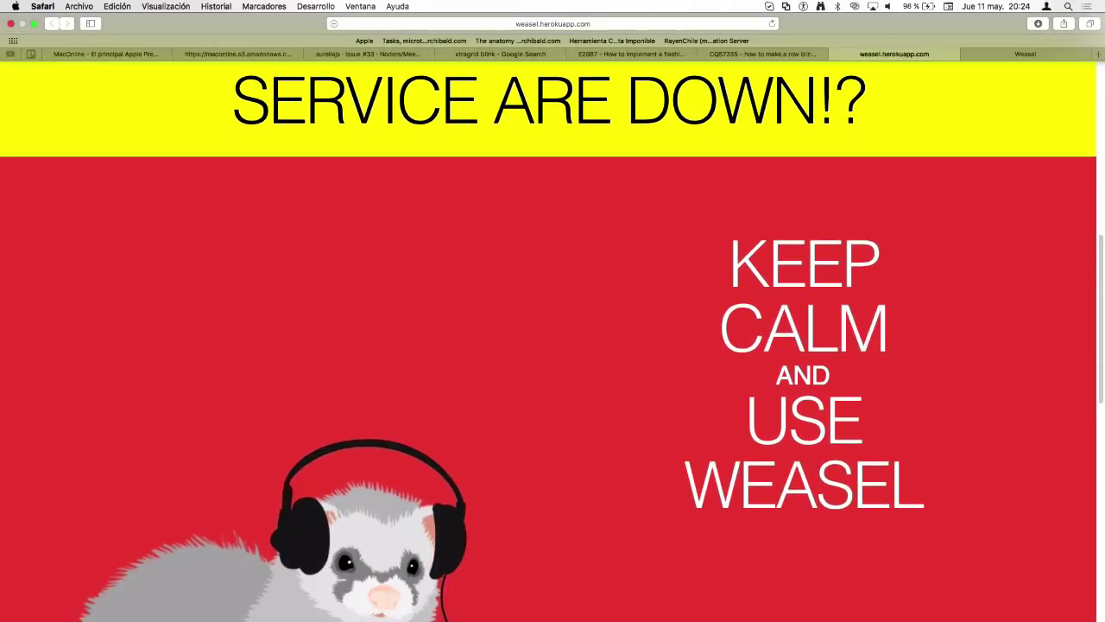
{"action": "key", "text": "Up"}
{"action": "key", "text": "Up"}
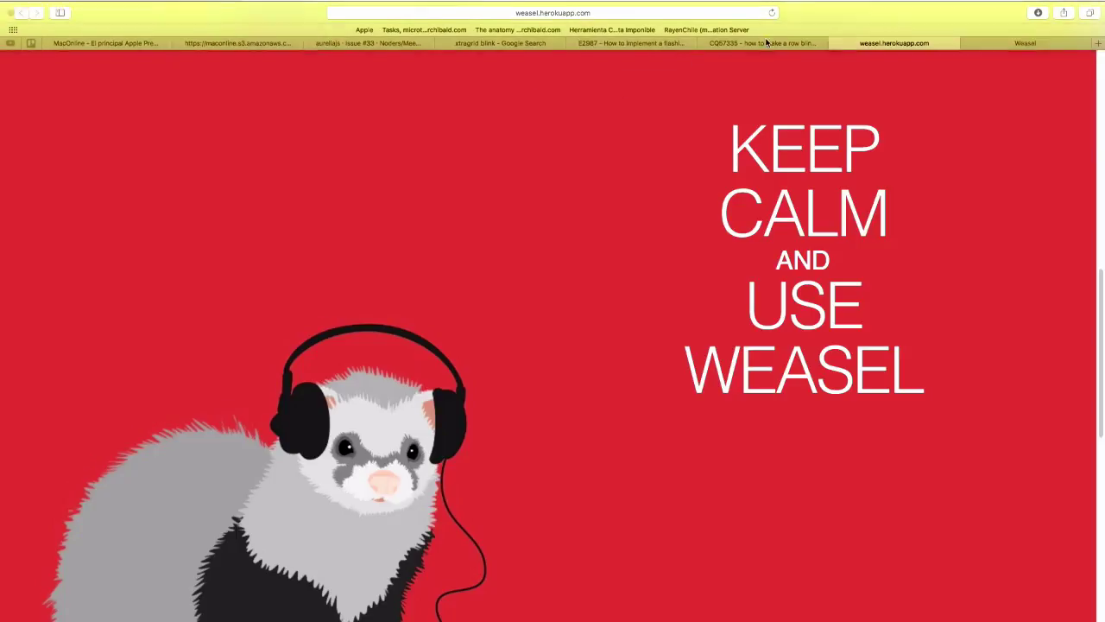
Step: Switch to the locally running Weasel app and create a folder named "proyecto" in root
{"action": "left_click", "coordinate": [994, 41]}
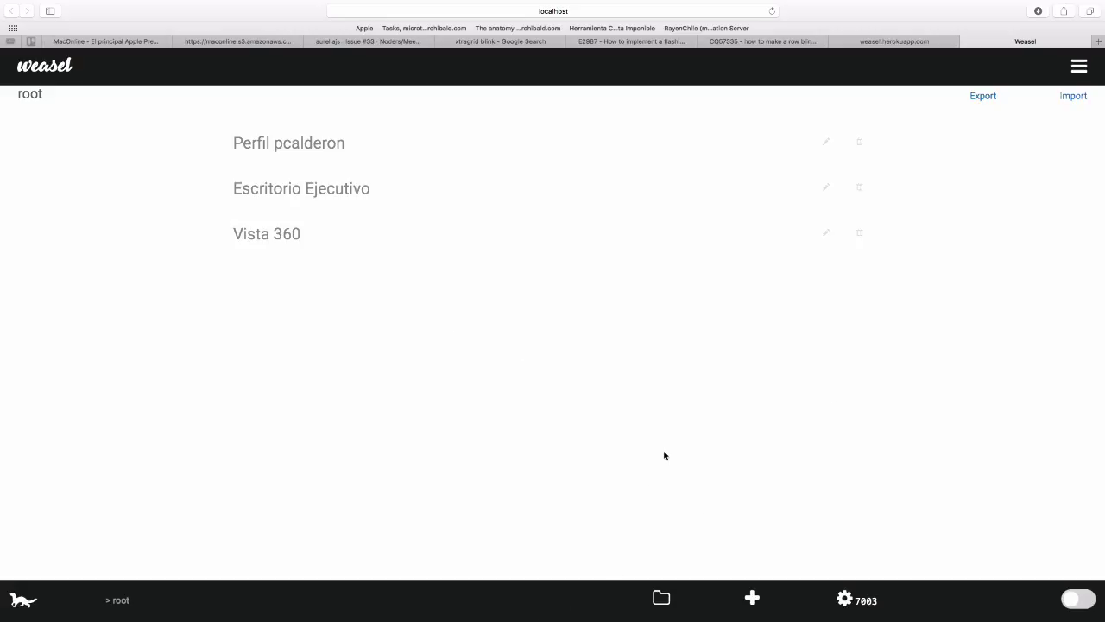
{"action": "left_click", "coordinate": [661, 601]}
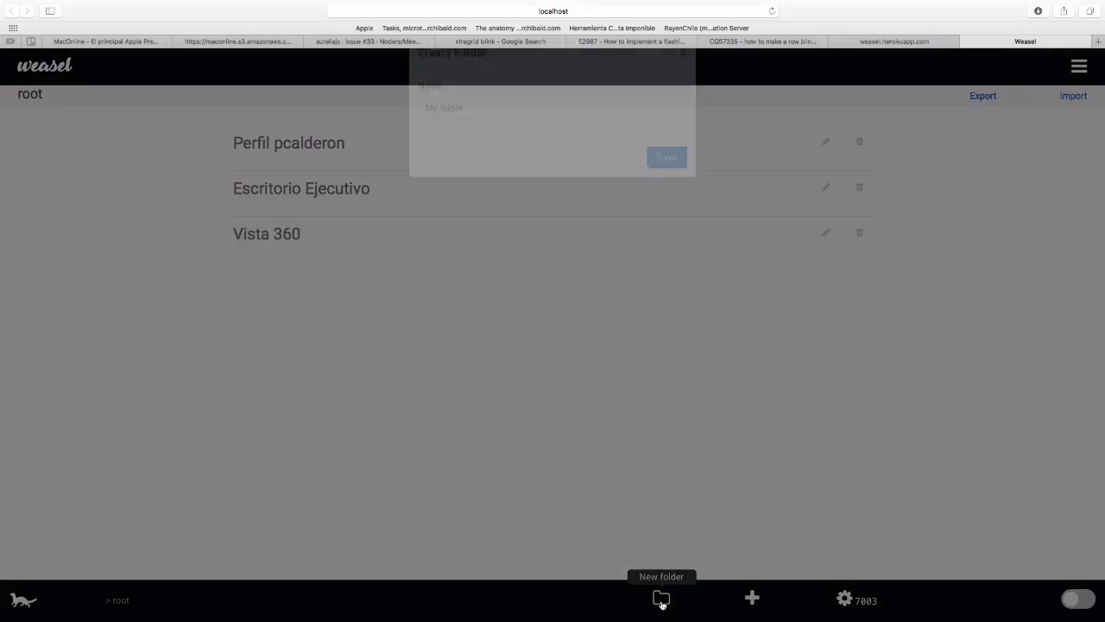
{"action": "left_click", "coordinate": [471, 138]}
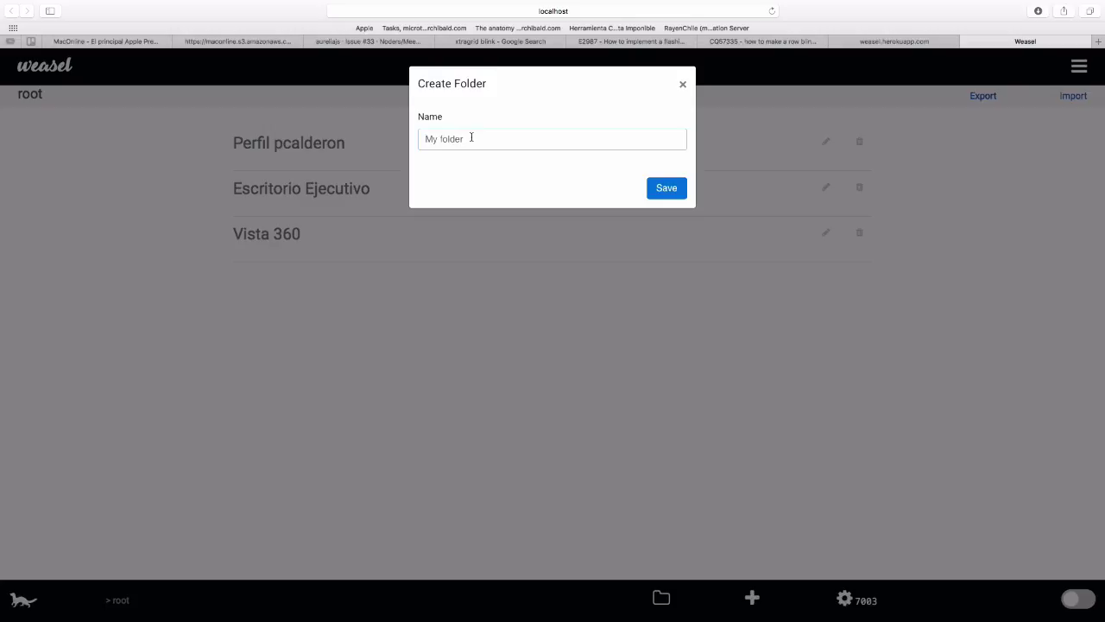
{"action": "type", "text": "proyecto"}
{"action": "key", "text": "Return"}
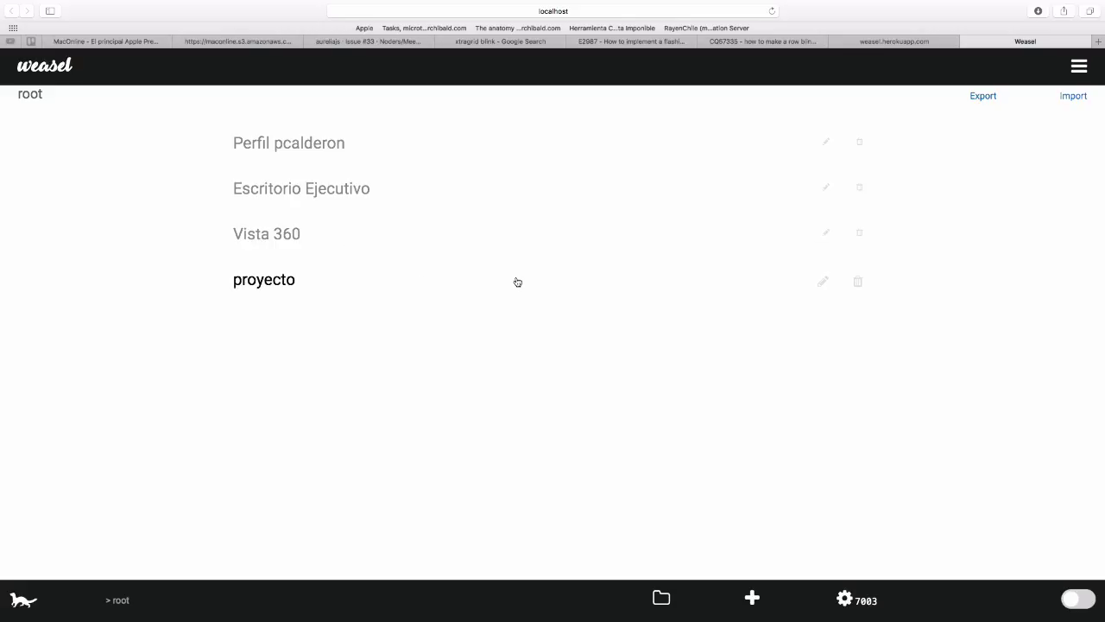
Step: Open the "proyecto" folder and create a subfolder named "proyecto1" inside it
{"action": "left_click", "coordinate": [517, 282]}
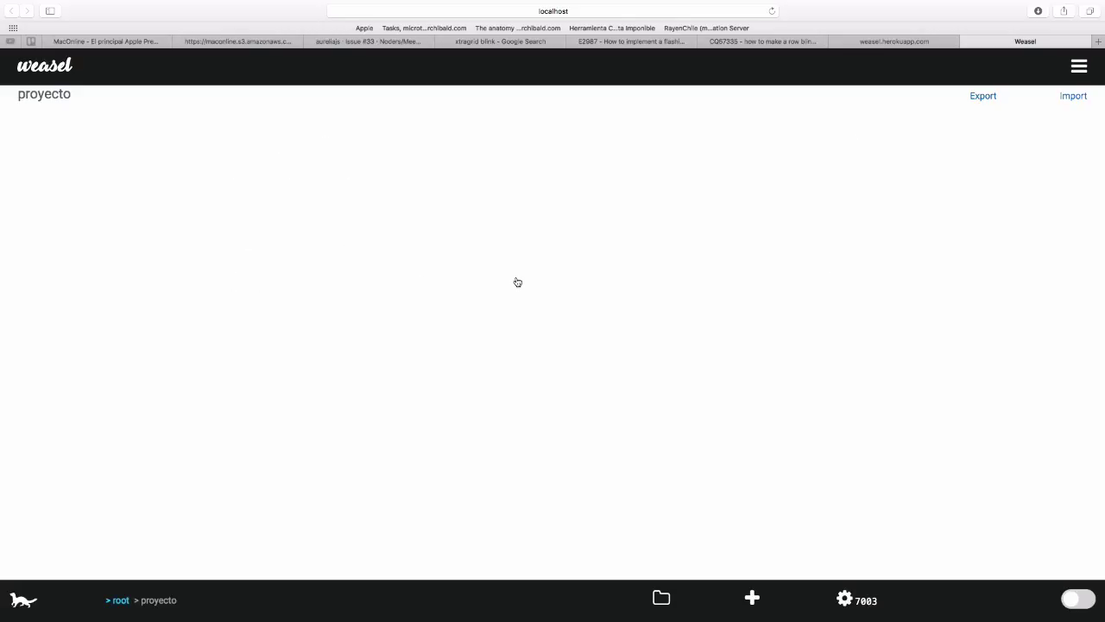
{"action": "left_click", "coordinate": [661, 599]}
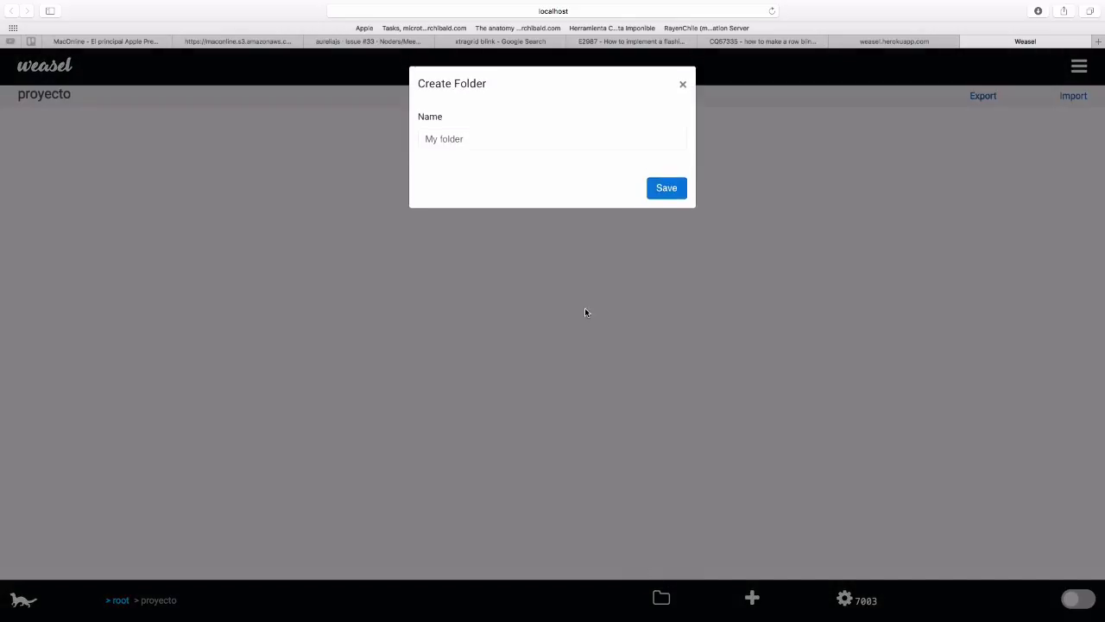
{"action": "left_click", "coordinate": [629, 145]}
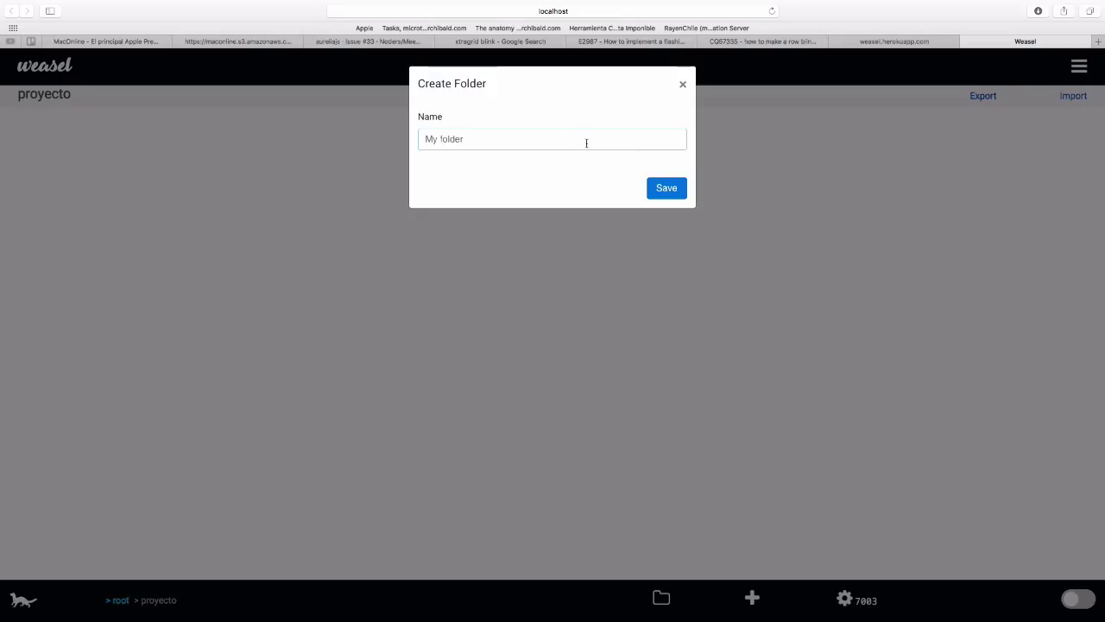
{"action": "type", "text": "proyecto1"}
{"action": "key", "text": "Return"}
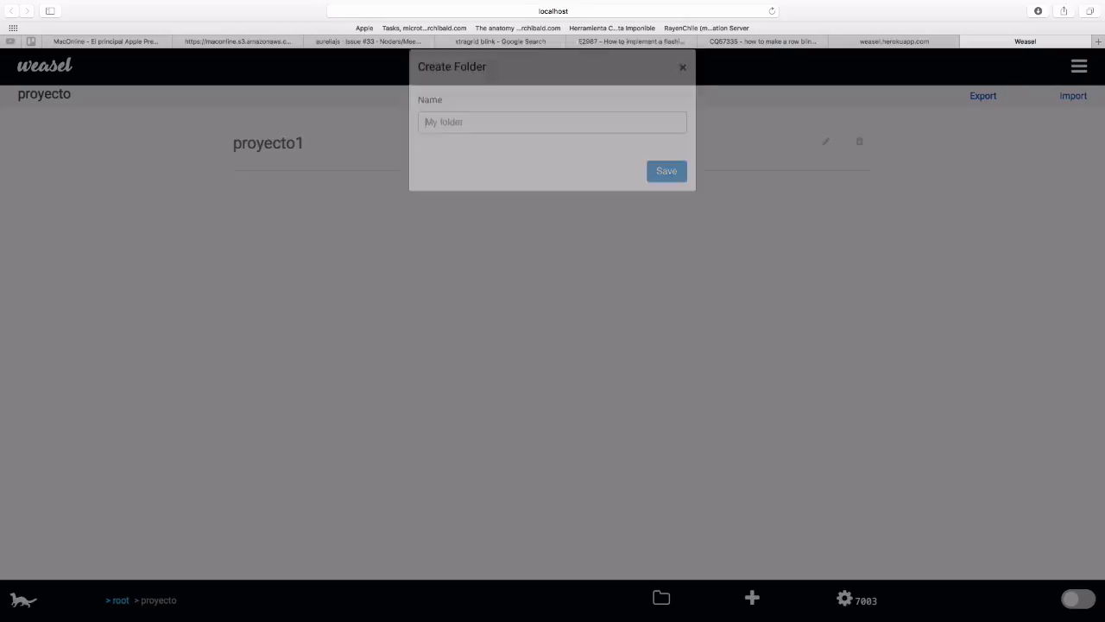
Step: Start a new REST service in the "proyecto1" folder with the name "nombre servicio" and the path /usuario/lista
{"action": "left_click", "coordinate": [506, 160]}
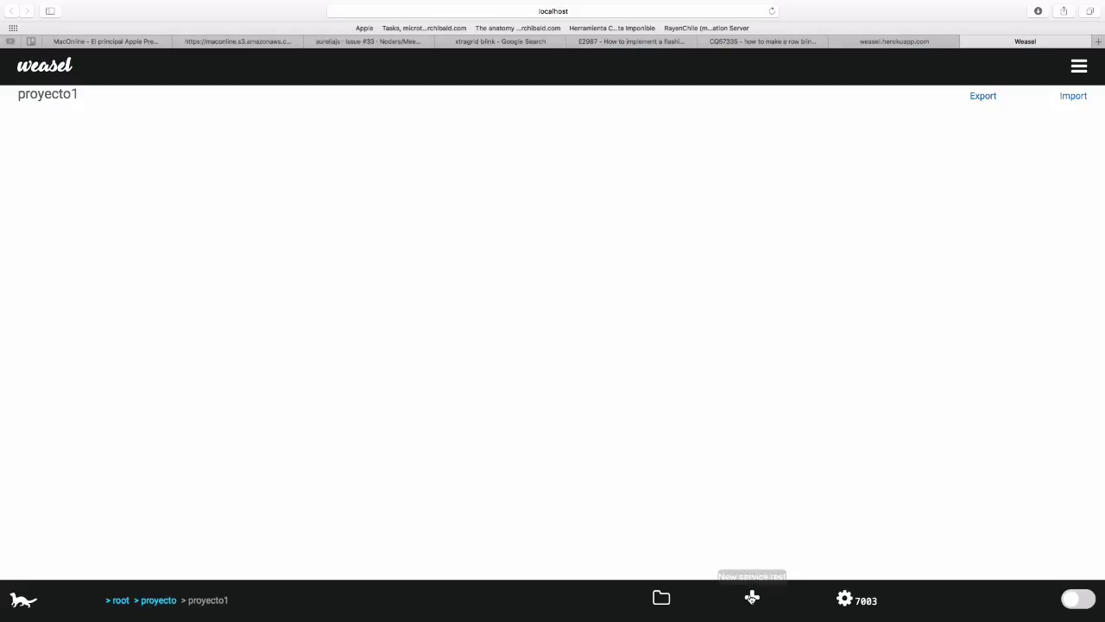
{"action": "left_click", "coordinate": [752, 598]}
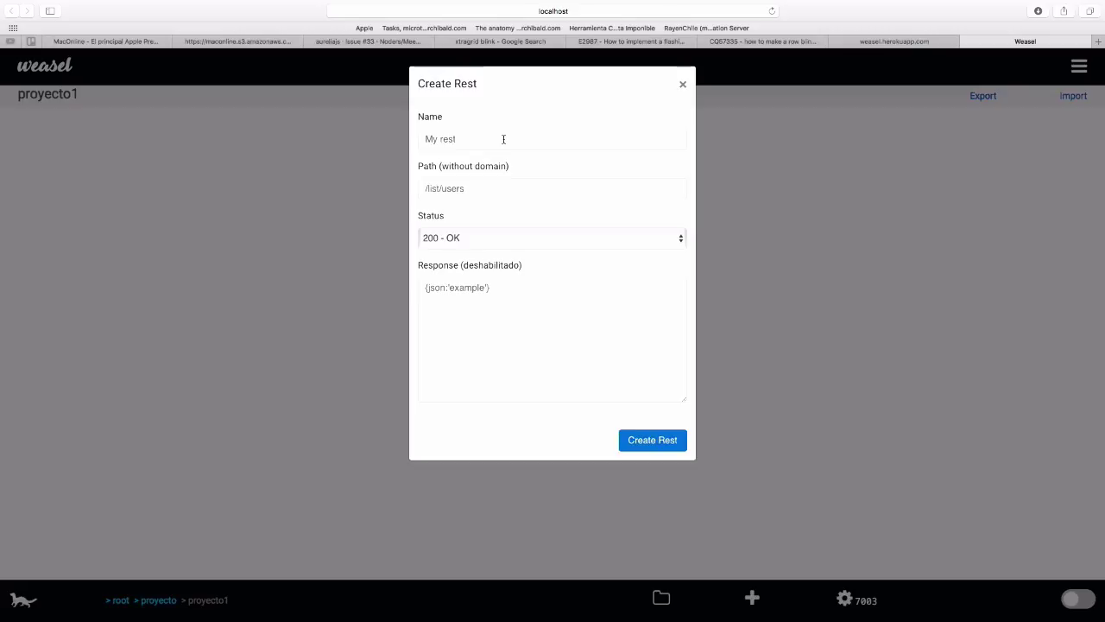
{"action": "left_click", "coordinate": [500, 137]}
{"action": "type", "text": "nom"}
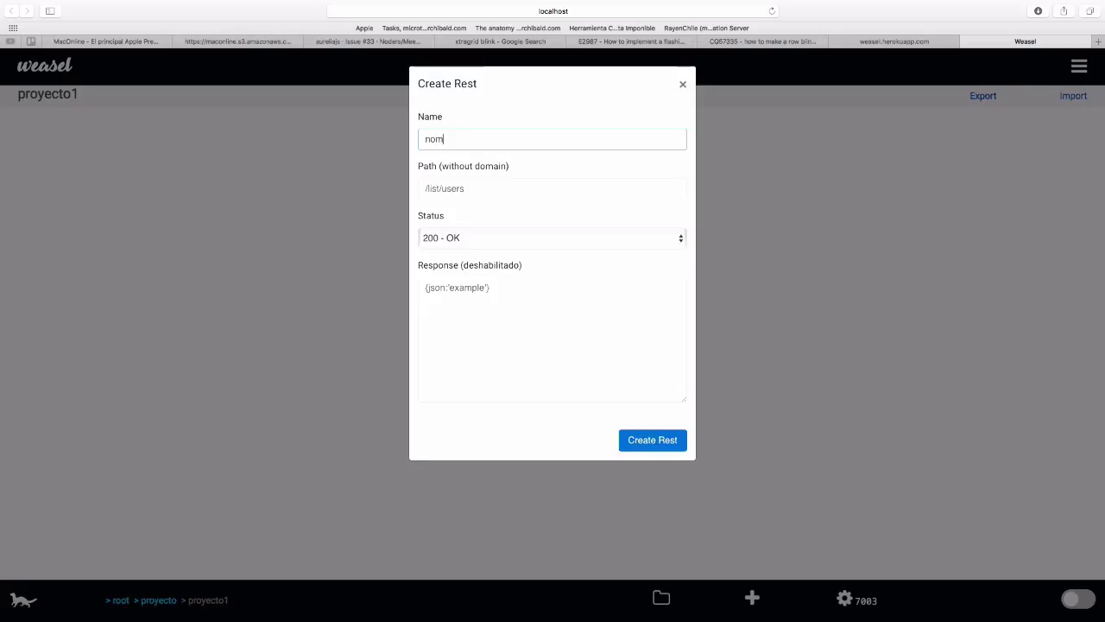
{"action": "type", "text": "bre servic"}
{"action": "key", "text": "BackSpace"}
{"action": "type", "text": "cio"}
{"action": "left_click", "coordinate": [469, 184]}
{"action": "type", "text": "/"}
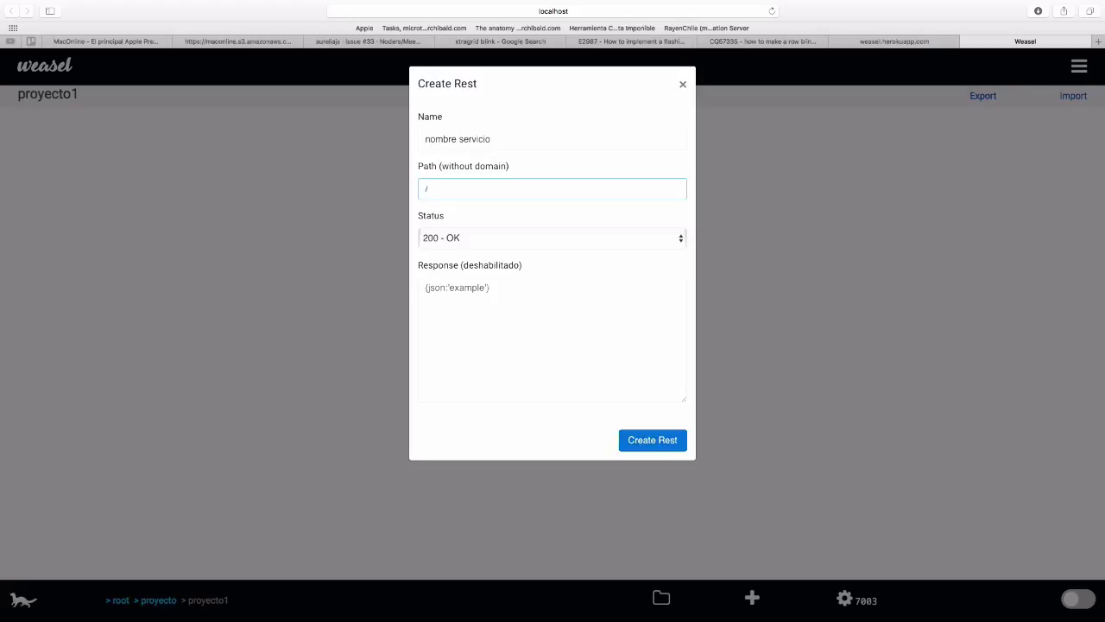
{"action": "type", "text": "usuario/lista"}
Step: Keep the status at 200 - OK, enter {} as the response and create the REST service
{"action": "left_click", "coordinate": [681, 247]}
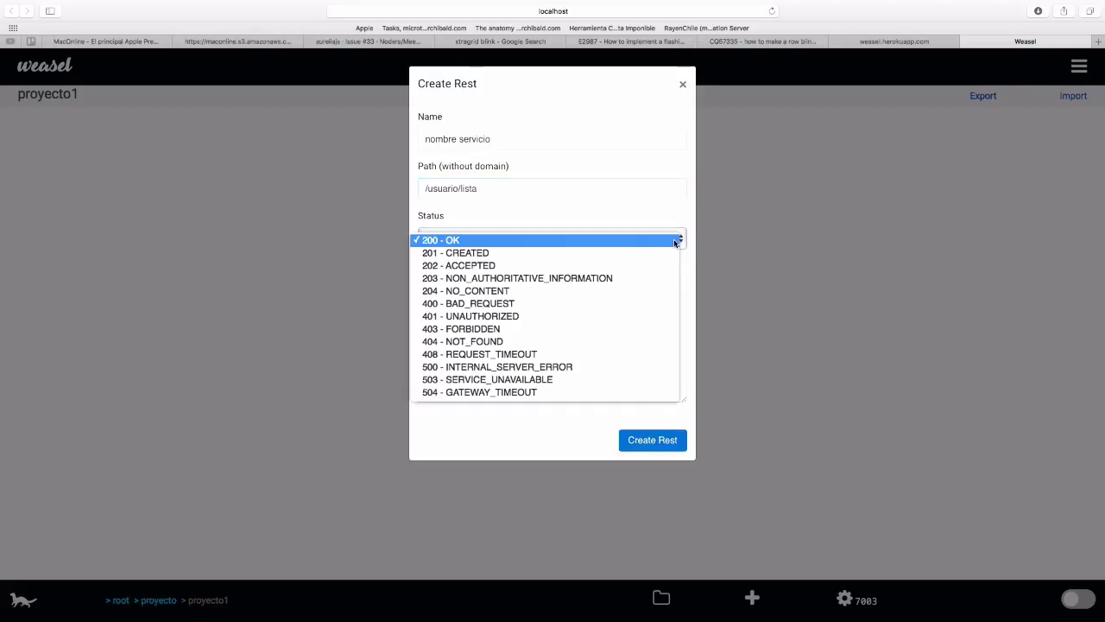
{"action": "left_click", "coordinate": [664, 219]}
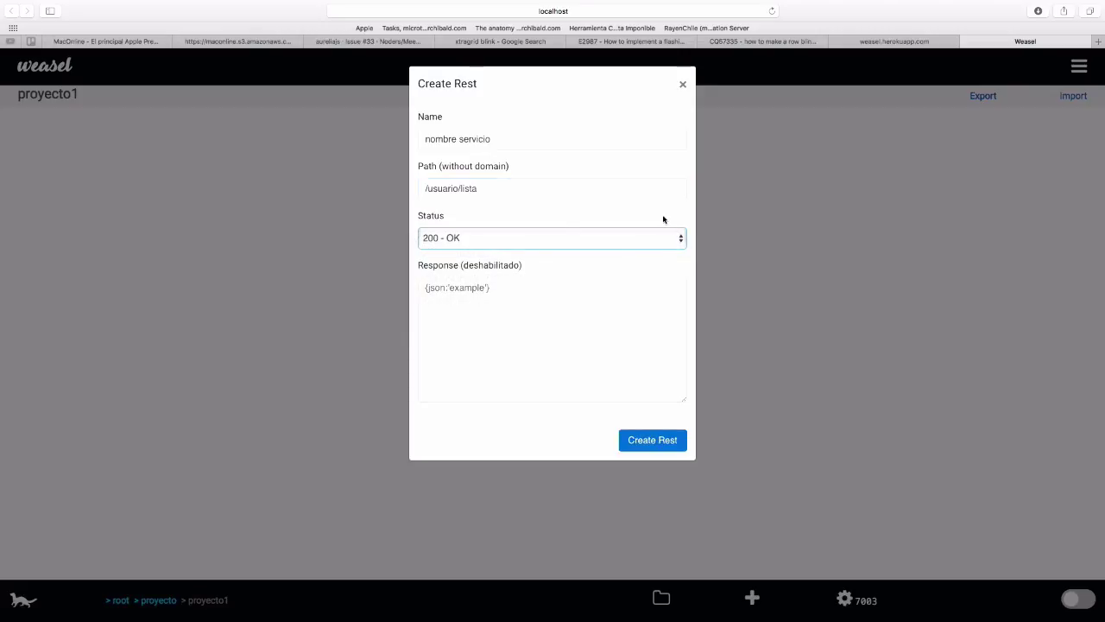
{"action": "left_click", "coordinate": [544, 316]}
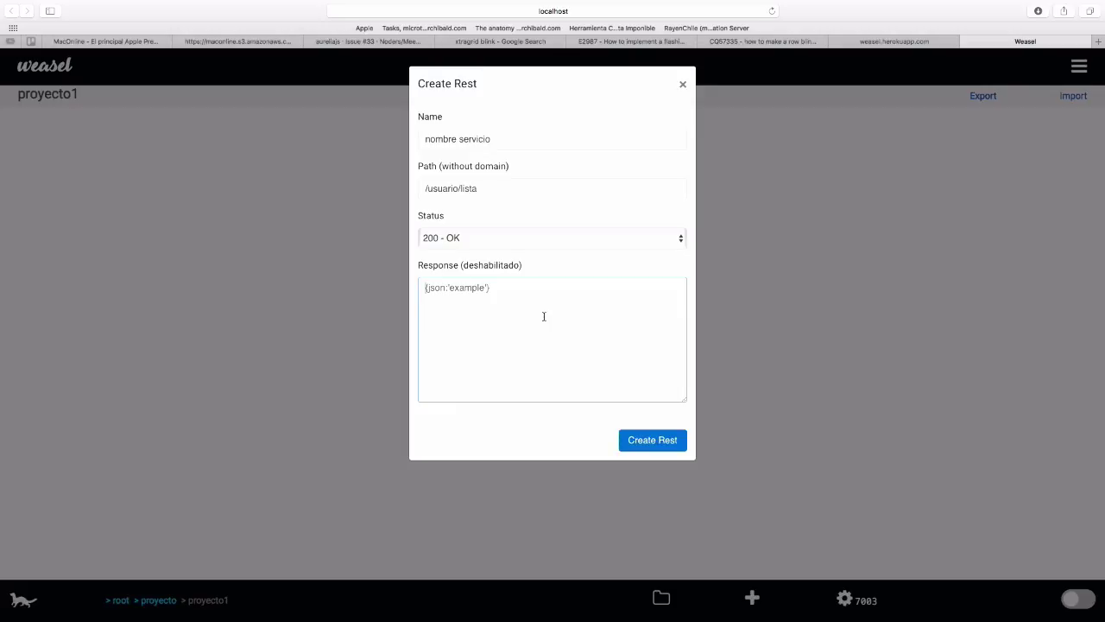
{"action": "type", "text": "'c"}
{"action": "key", "text": "BackSpace"}
{"action": "key", "text": "BackSpace"}
{"action": "type", "text": "´"}
{"action": "key", "text": "BackSpace"}
{"action": "type", "text": "{}"}
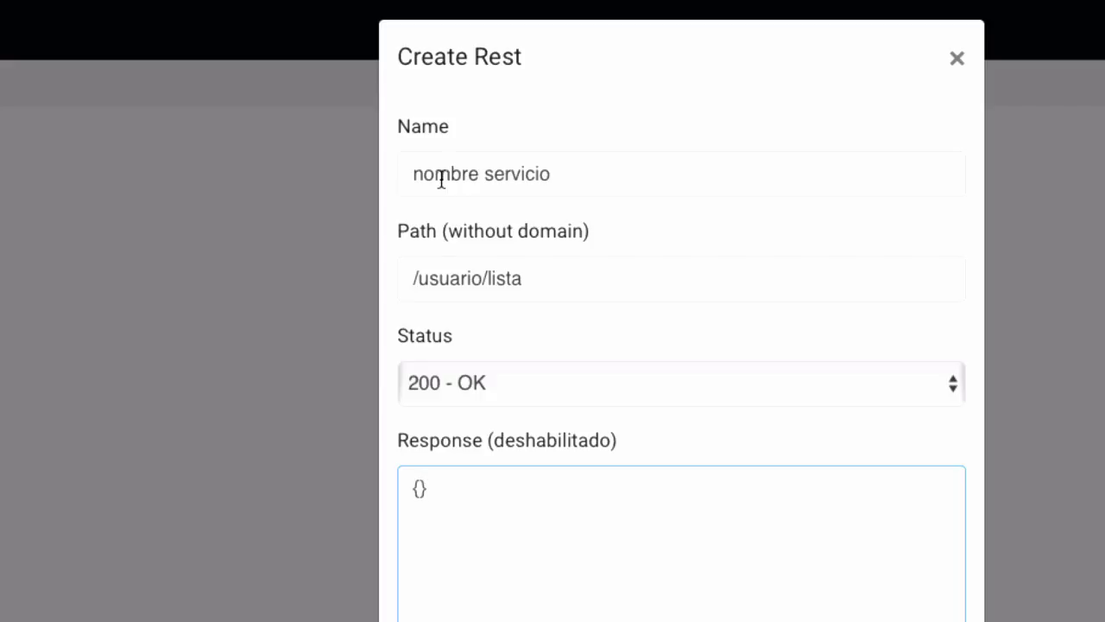
{"action": "key", "text": "Return"}
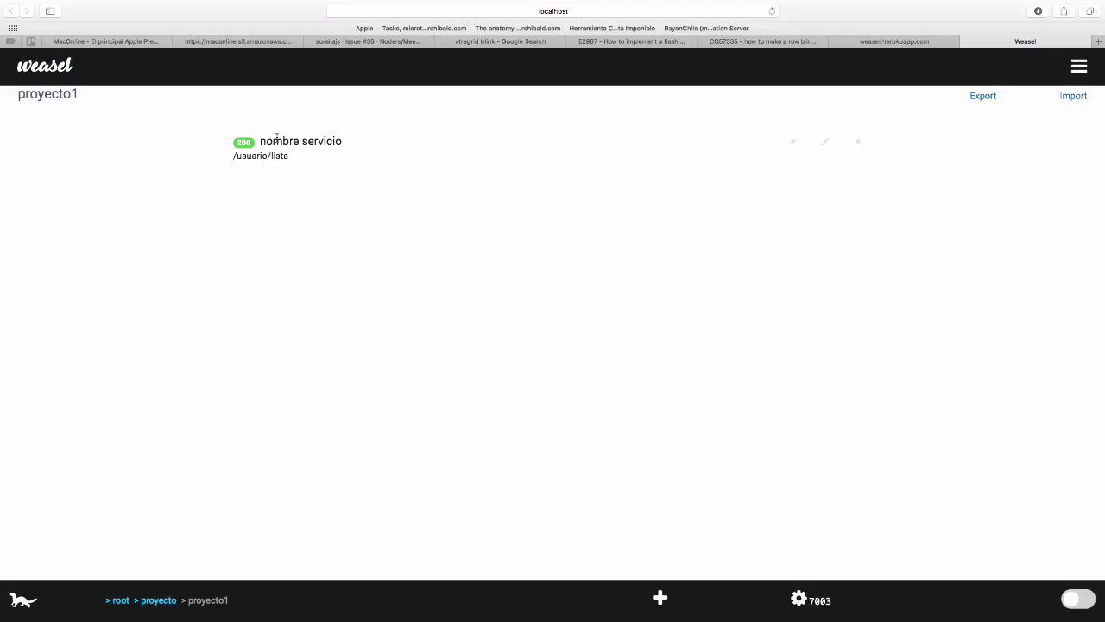
Step: Edit the "nombre servicio" service, replace its response with { "nombre": "algún valor" } and save it
{"action": "left_click", "coordinate": [826, 143]}
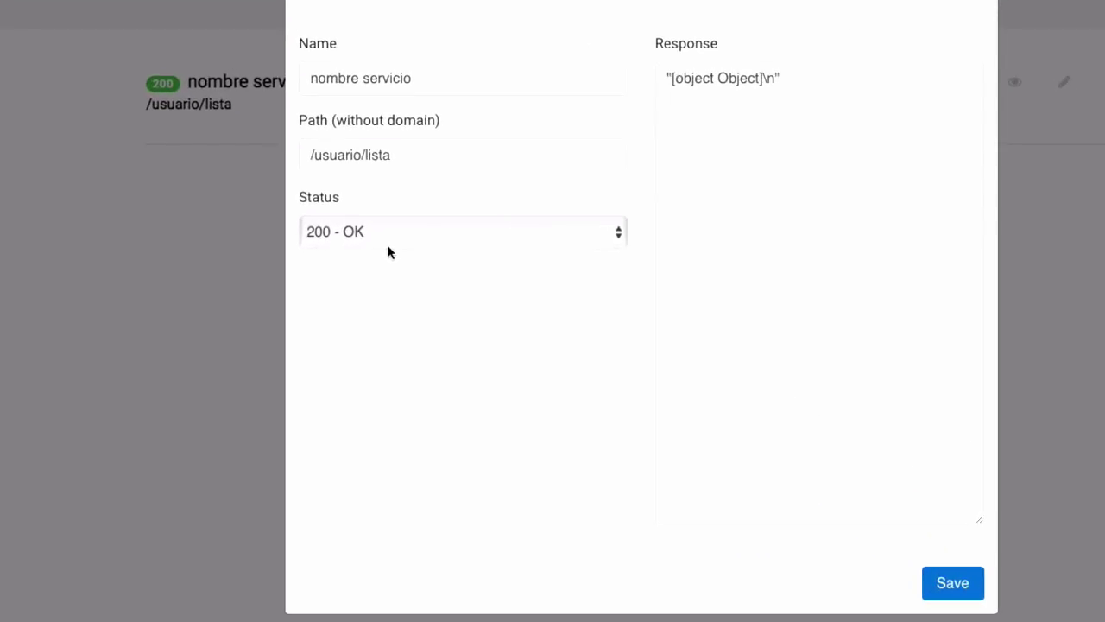
{"action": "mouse_move", "coordinate": [781, 77]}
{"action": "left_mouse_down"}
{"action": "mouse_move", "coordinate": [733, 76]}
{"action": "mouse_move", "coordinate": [781, 78]}
{"action": "left_mouse_up"}
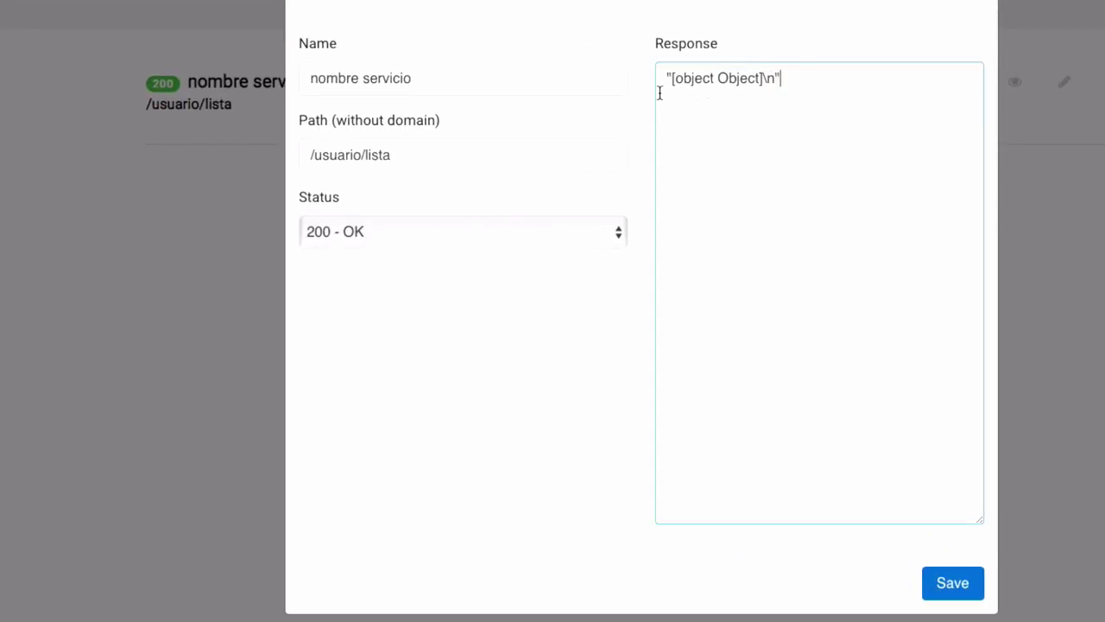
{"action": "left_click_drag", "start_coordinate": [659, 93], "coordinate": [653, 62]}
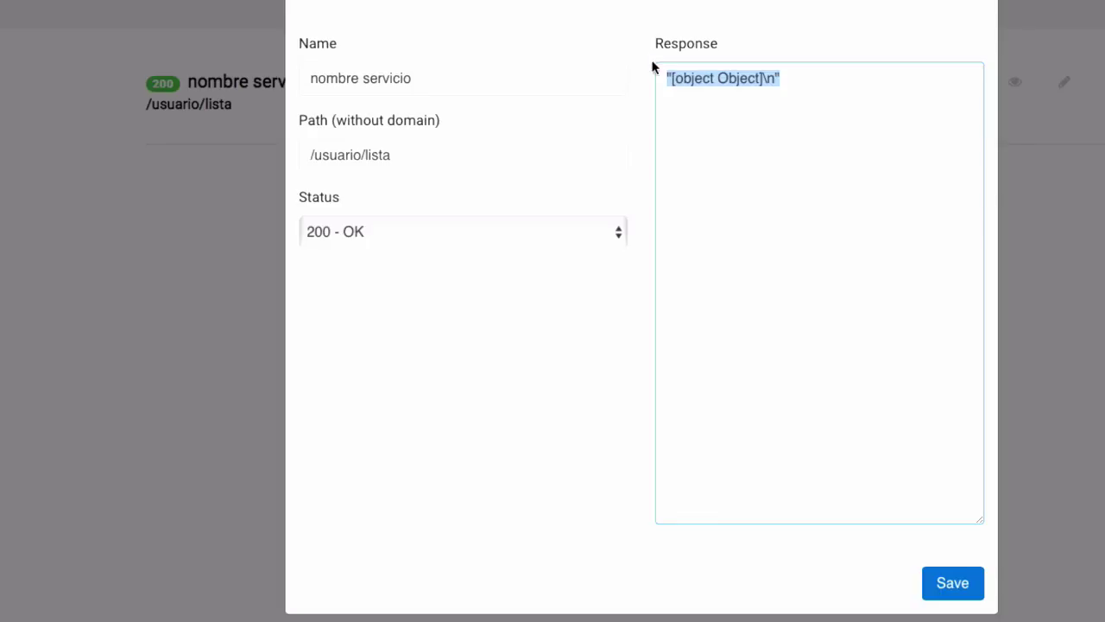
{"action": "type", "text": "{"}
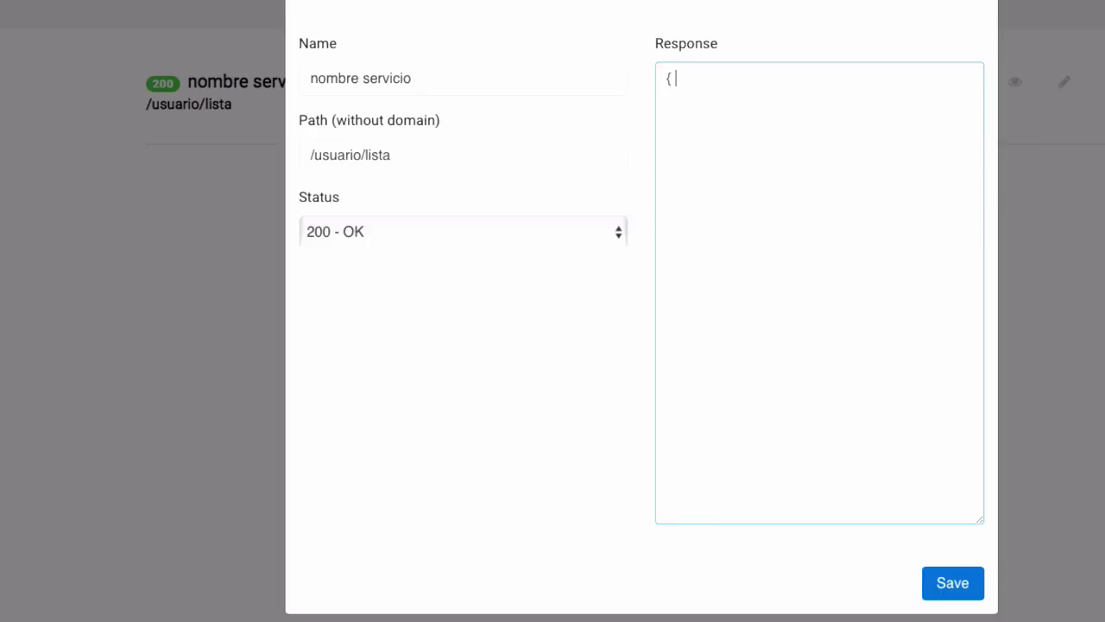
{"action": "type", "text": " }"}
{"action": "key", "text": "Left"}
{"action": "type", "text": "\"nombre\": \"algún valor\""}
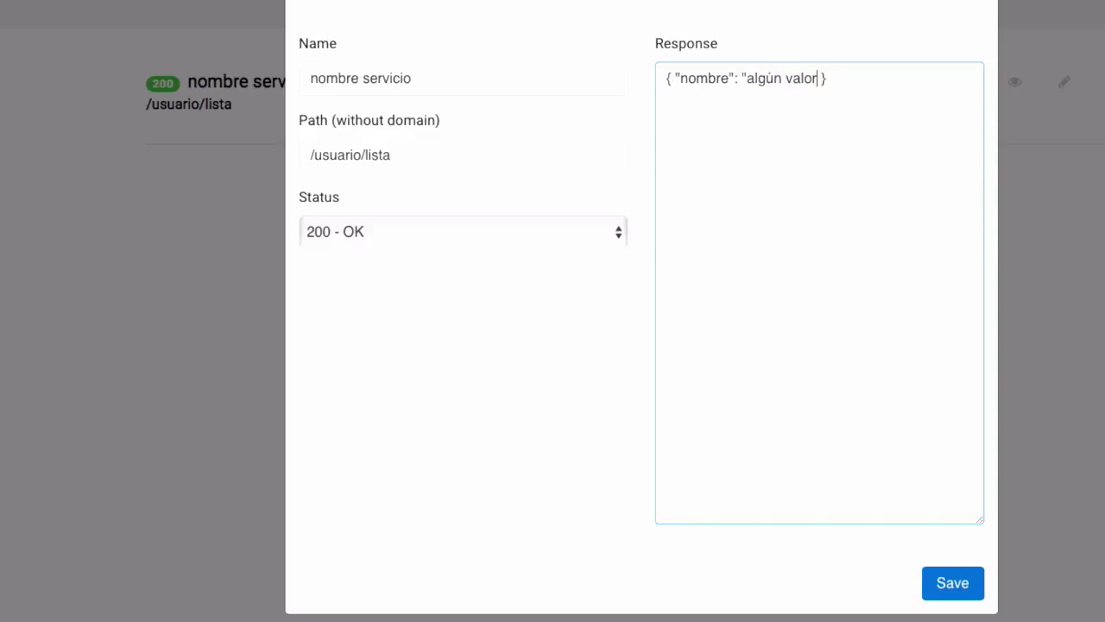
{"action": "key", "text": "ctrl+a"}
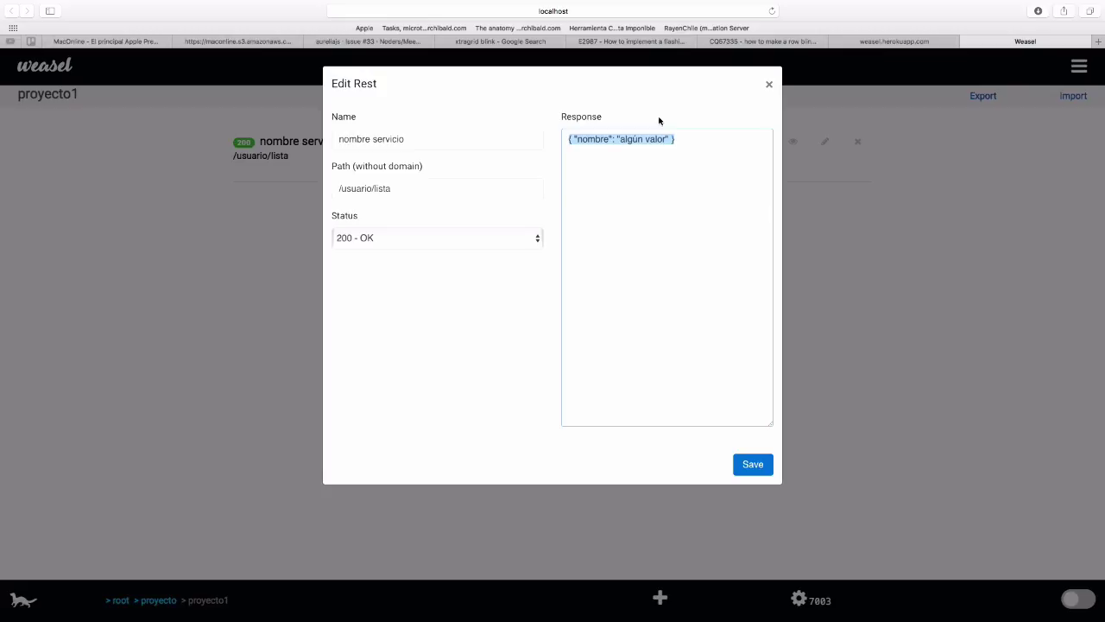
{"action": "left_click", "coordinate": [756, 464]}
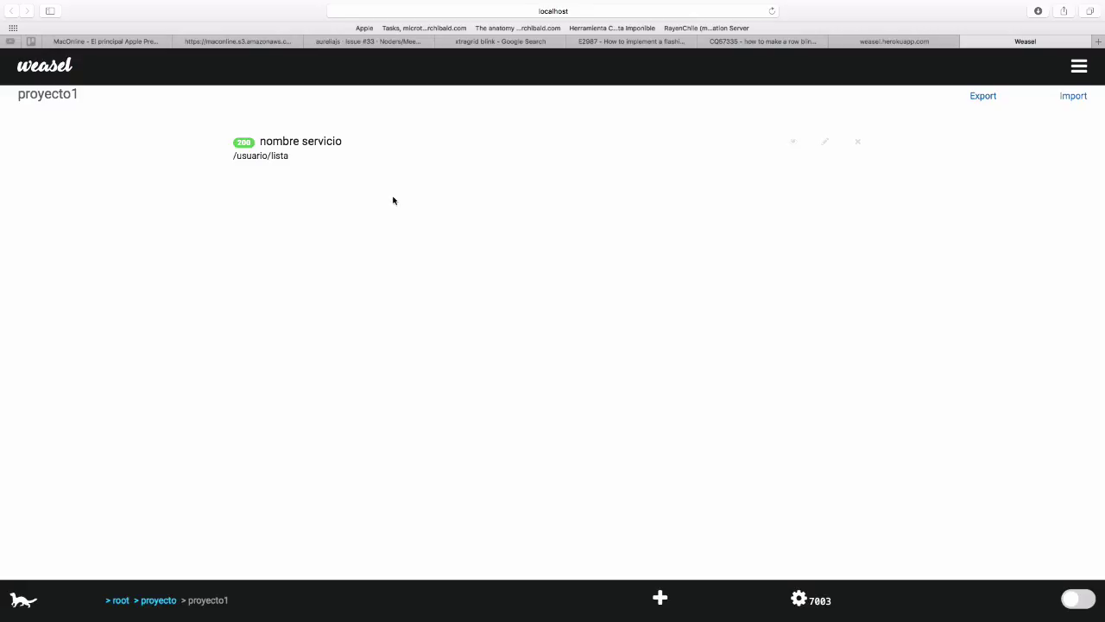
Step: Add the existing session, perfil ejecutivo and Indices REST services from the service library to "proyecto1"
{"action": "left_click", "coordinate": [1079, 75]}
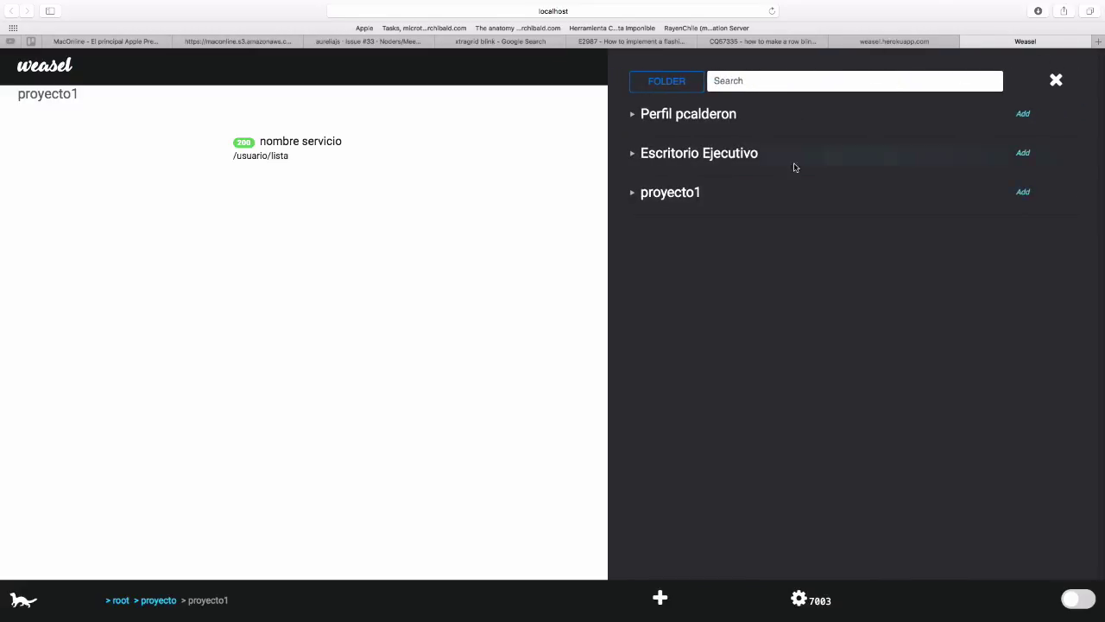
{"action": "left_click", "coordinate": [746, 155]}
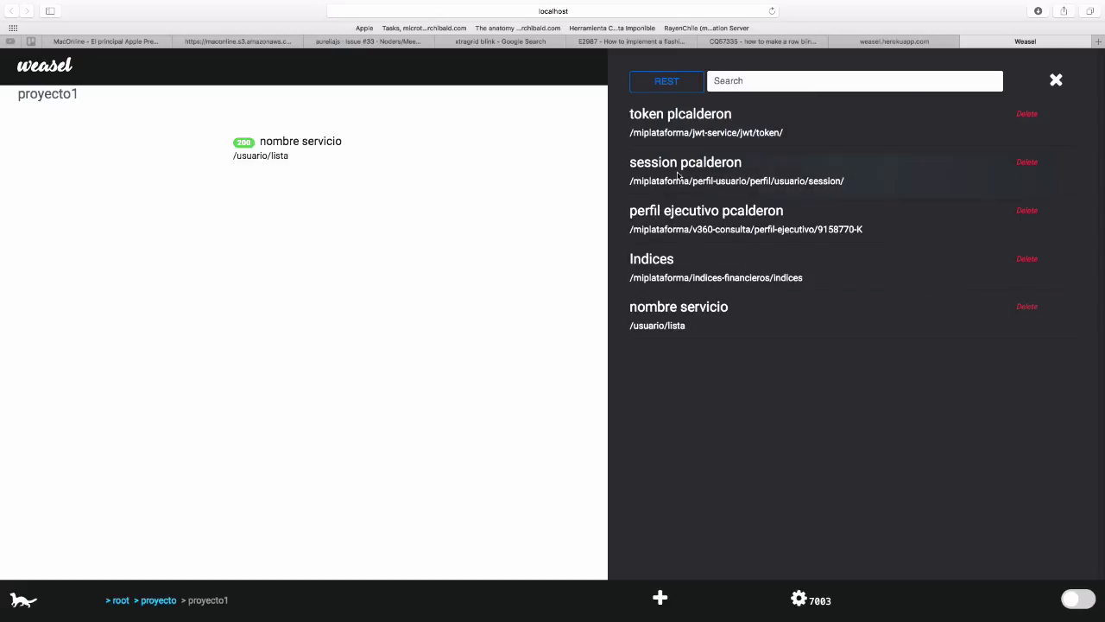
{"action": "left_click", "coordinate": [827, 175]}
{"action": "left_click", "coordinate": [807, 225]}
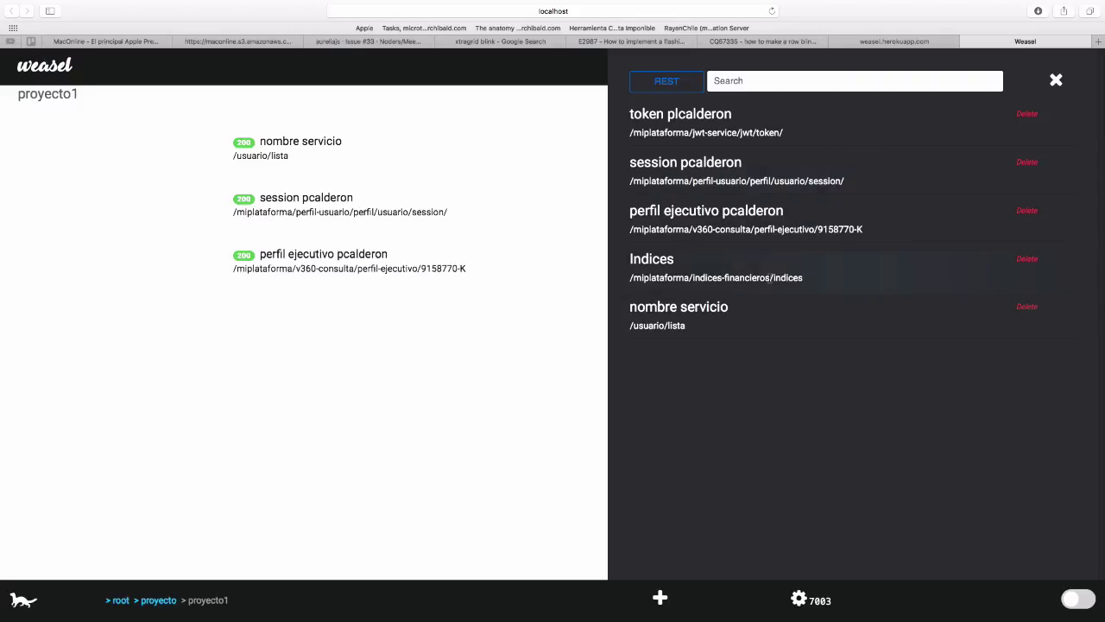
{"action": "left_click", "coordinate": [778, 274]}
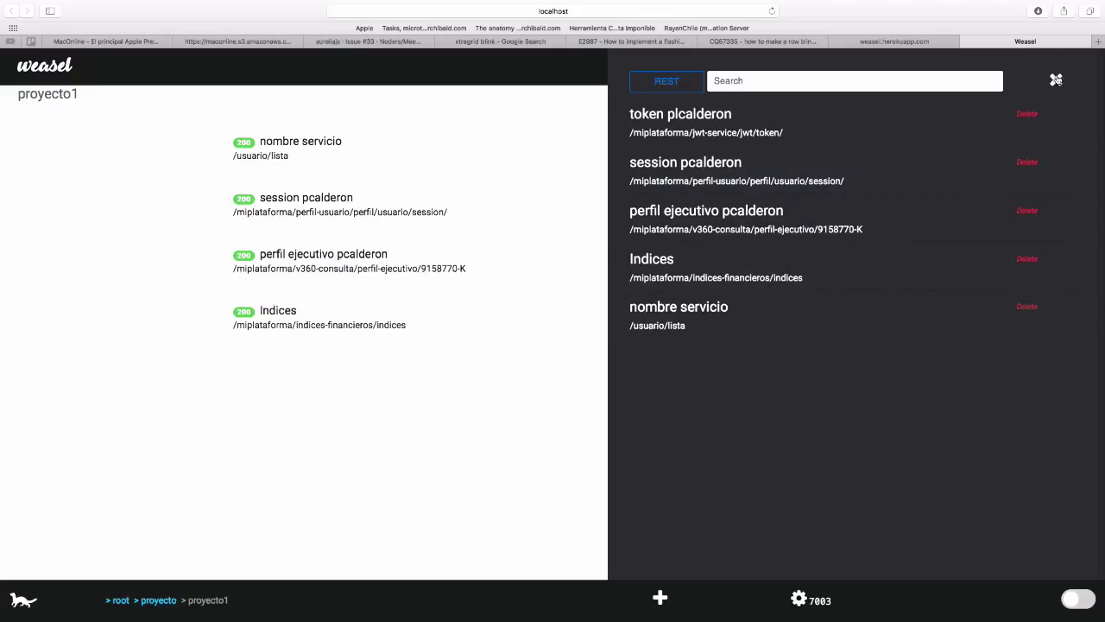
Step: Filter the library of existing REST services by "t"
{"action": "left_click", "coordinate": [910, 74]}
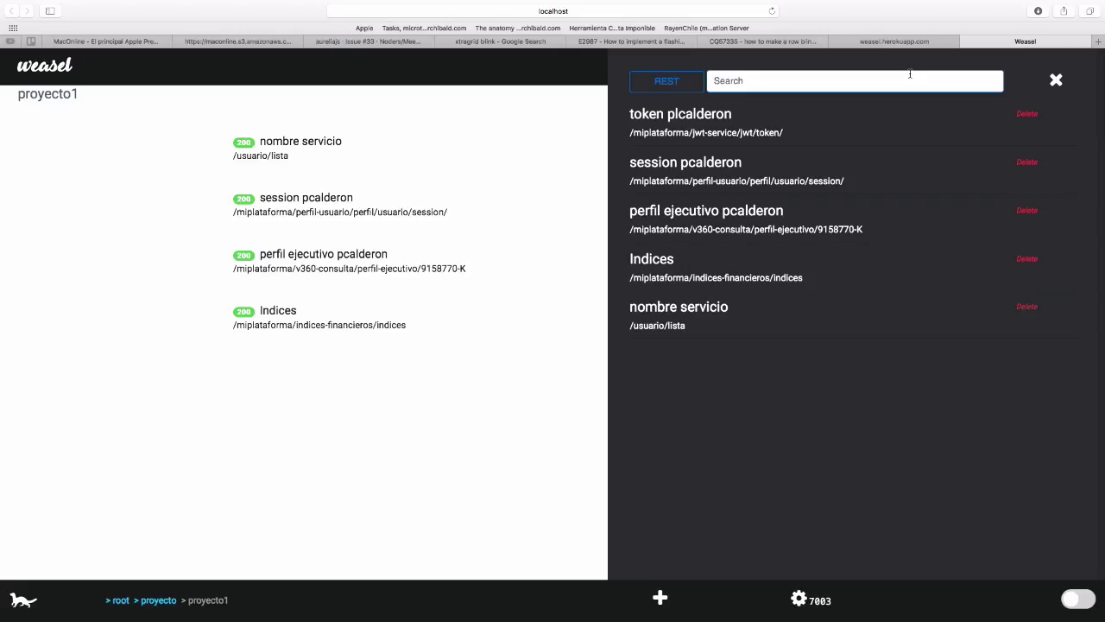
{"action": "type", "text": "t"}
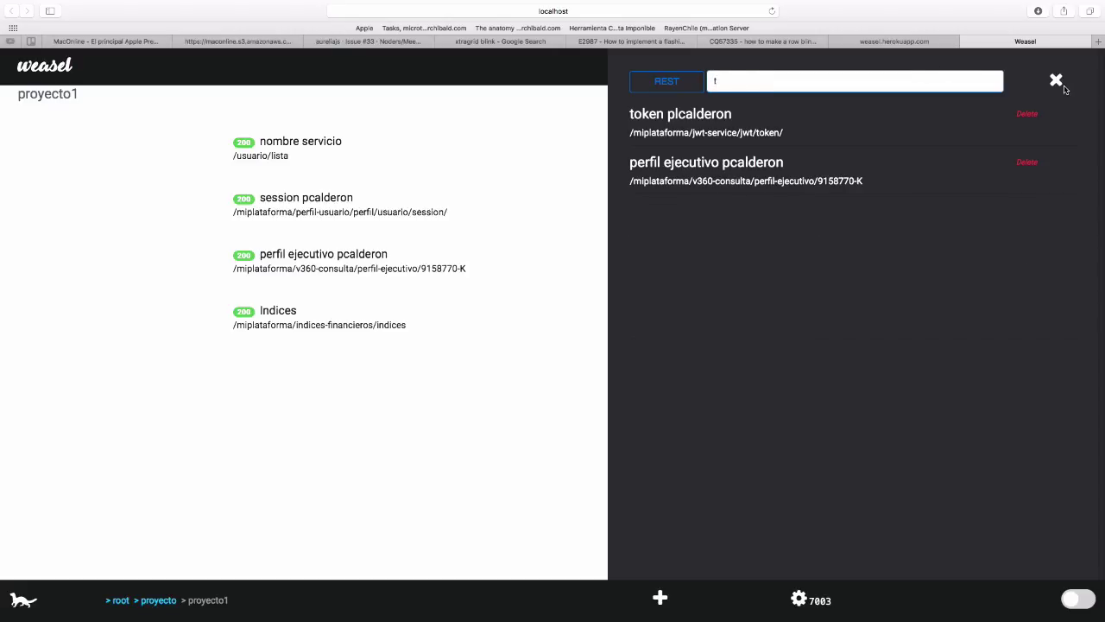
Step: Close the library of existing services and view the port option of "proyecto1" without changing it
{"action": "left_click", "coordinate": [1056, 81]}
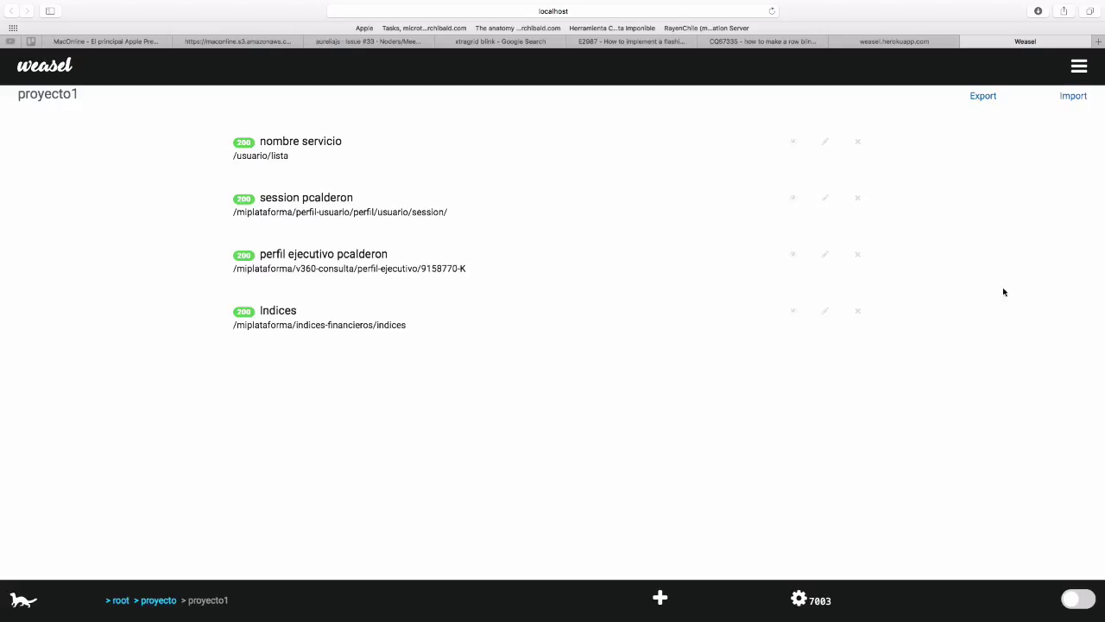
{"action": "left_click", "coordinate": [805, 598]}
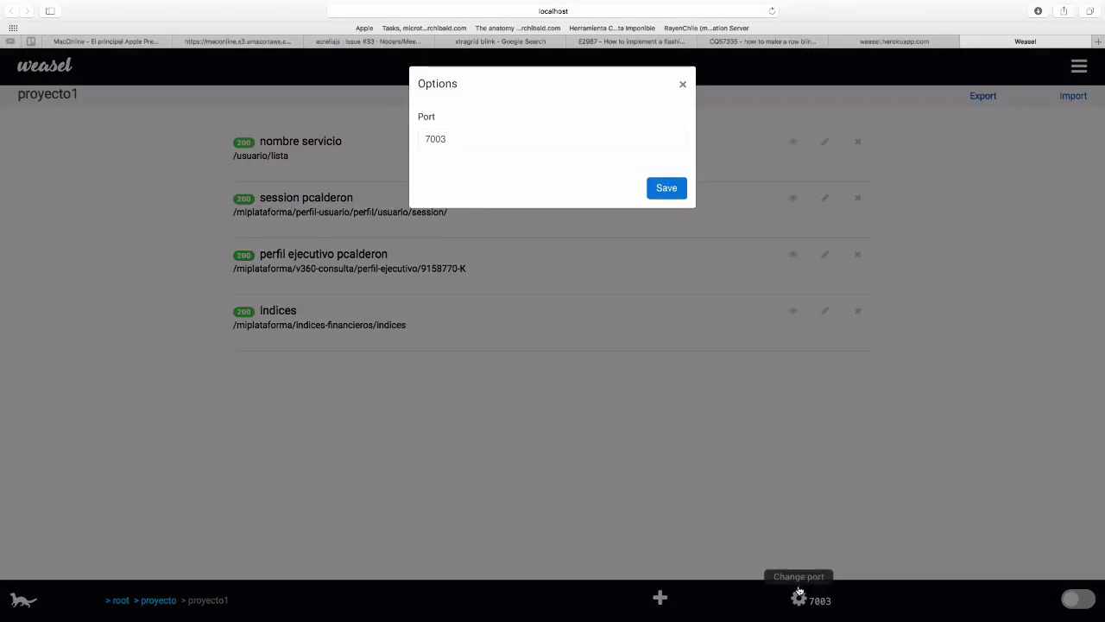
{"action": "left_click", "coordinate": [682, 85]}
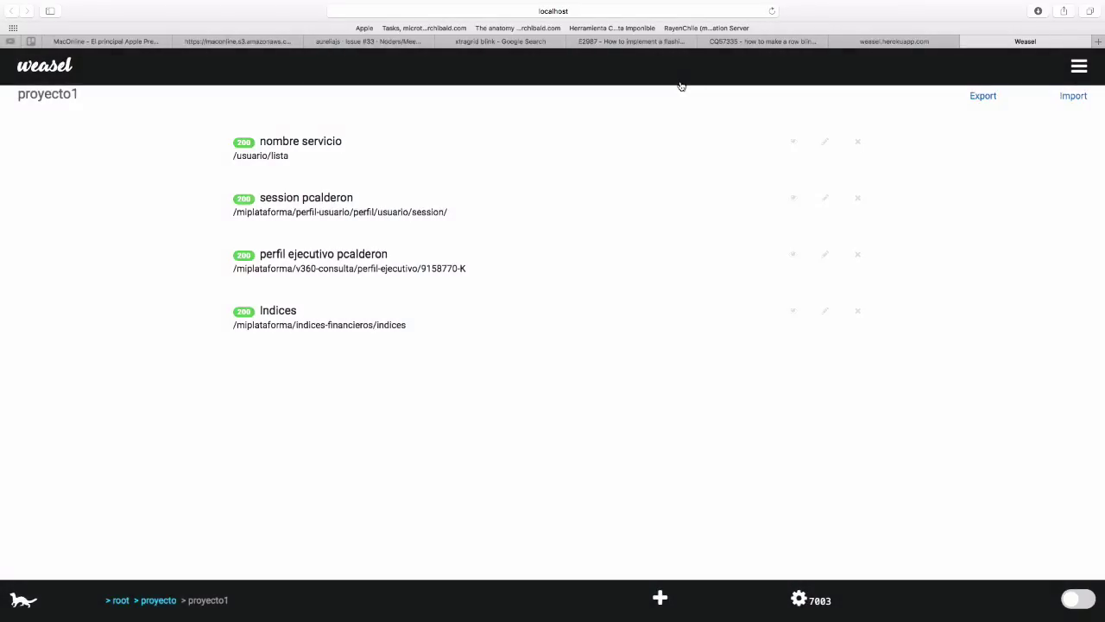
Step: Start the mock services of "proyecto1" and copy the path /usuario/lista of "nombre servicio"
{"action": "left_click", "coordinate": [1078, 602]}
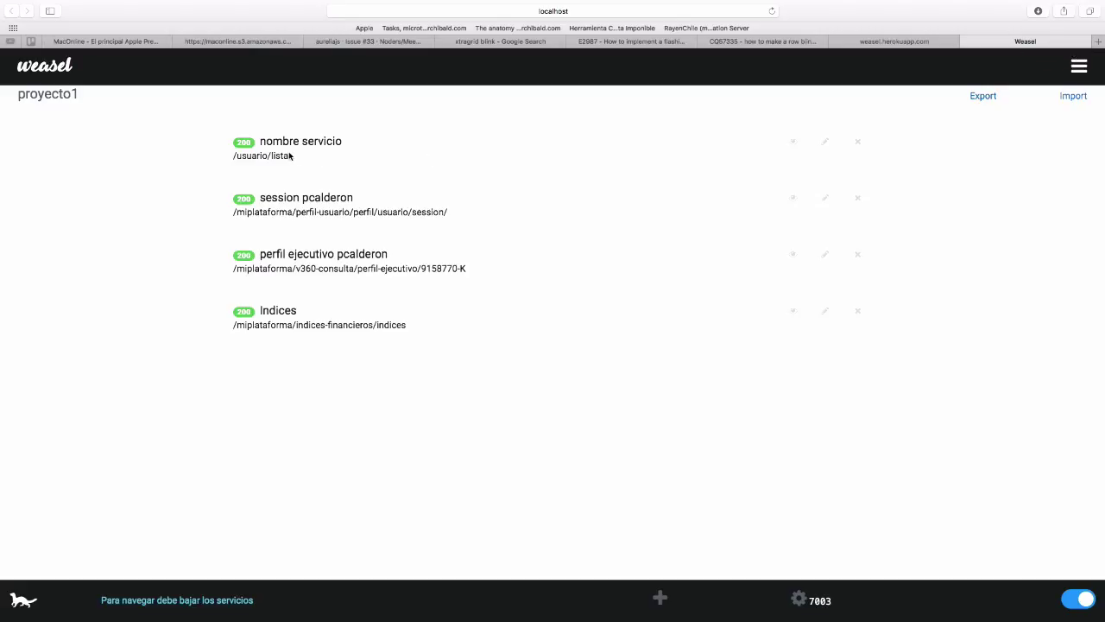
{"action": "left_click_drag", "start_coordinate": [293, 155], "coordinate": [207, 149]}
{"action": "key", "text": "super+c"}
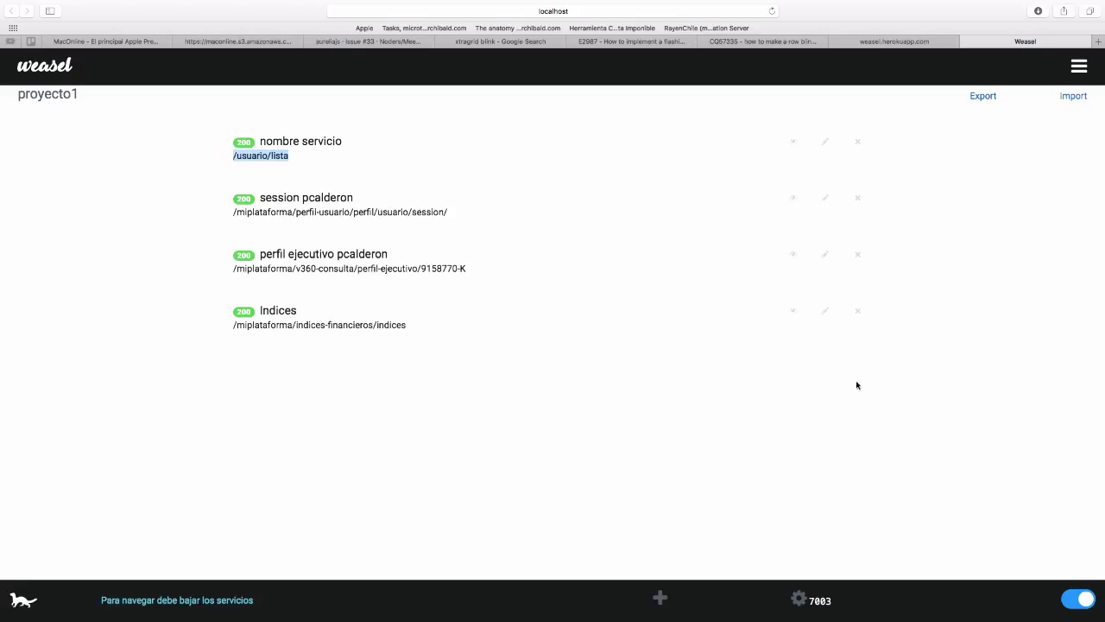
Step: Request the mock service at localhost:7003/usuario/lista in a new browser tab
{"action": "mouse_move", "coordinate": [900, 53]}
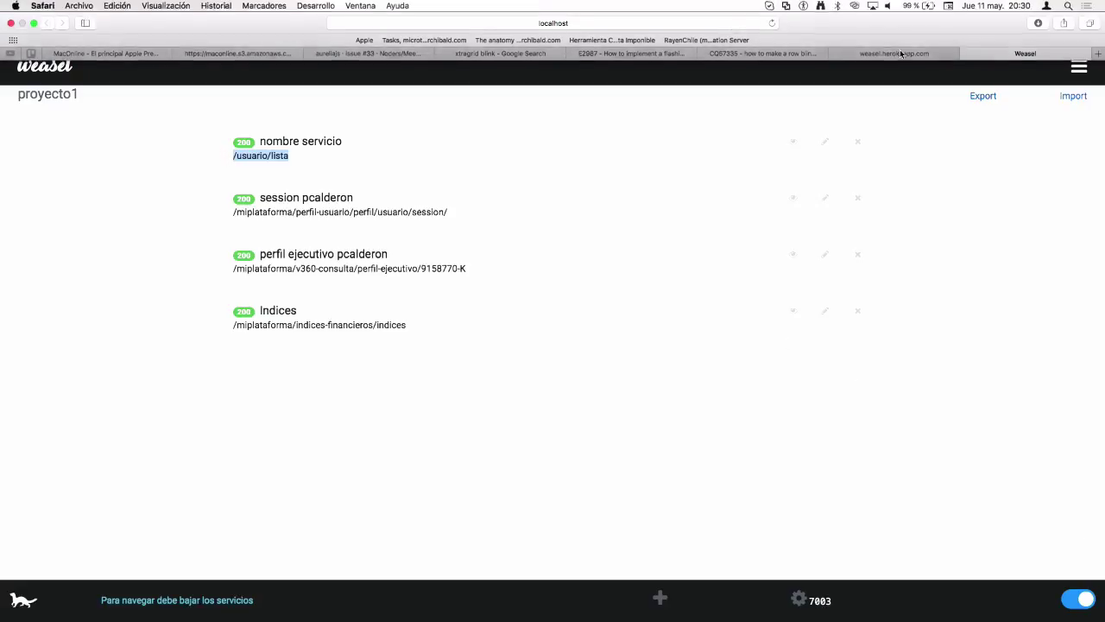
{"action": "left_click", "coordinate": [1097, 54]}
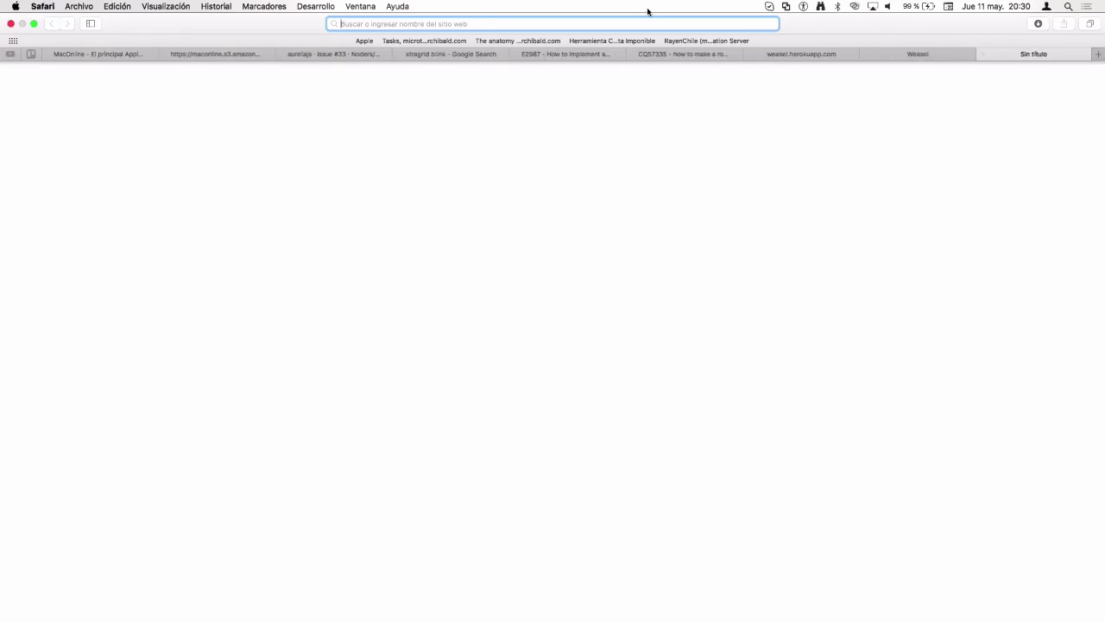
{"action": "left_click", "coordinate": [451, 23]}
{"action": "type", "text": "local"}
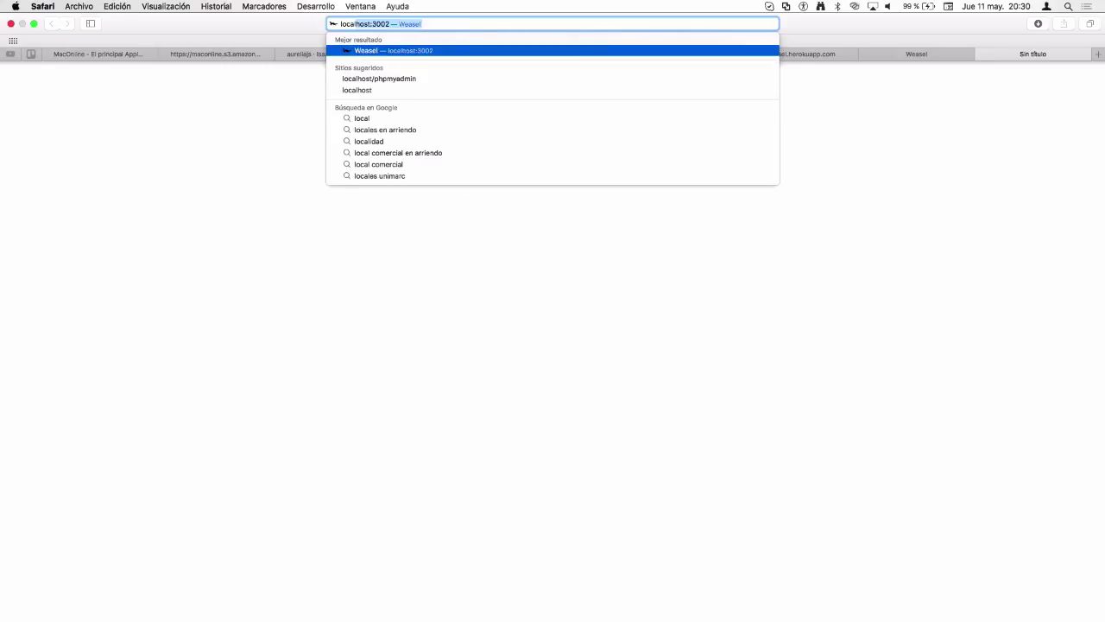
{"action": "type", "text": "host:"}
{"action": "key", "text": "BackSpace"}
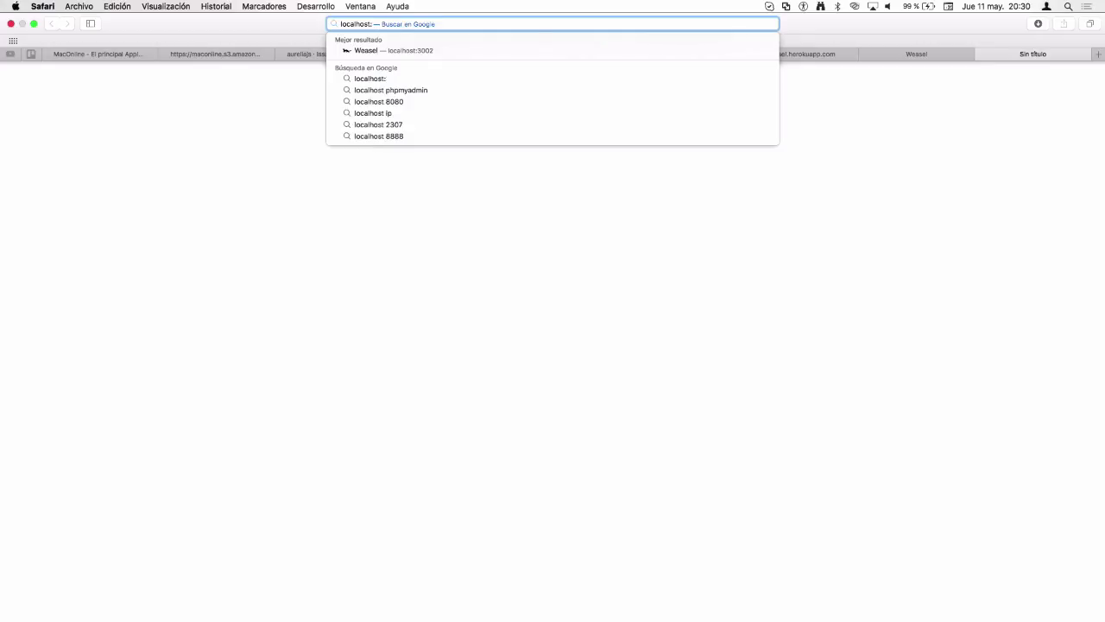
{"action": "type", "text": "7003"}
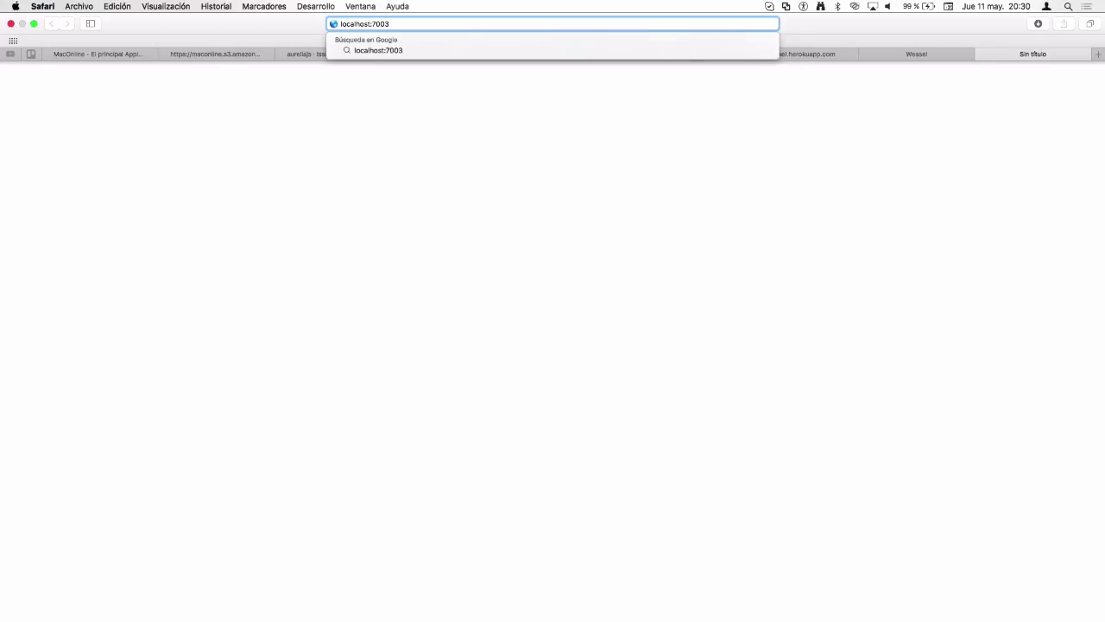
{"action": "type", "text": "/usuario/lista"}
{"action": "key", "text": "Return"}
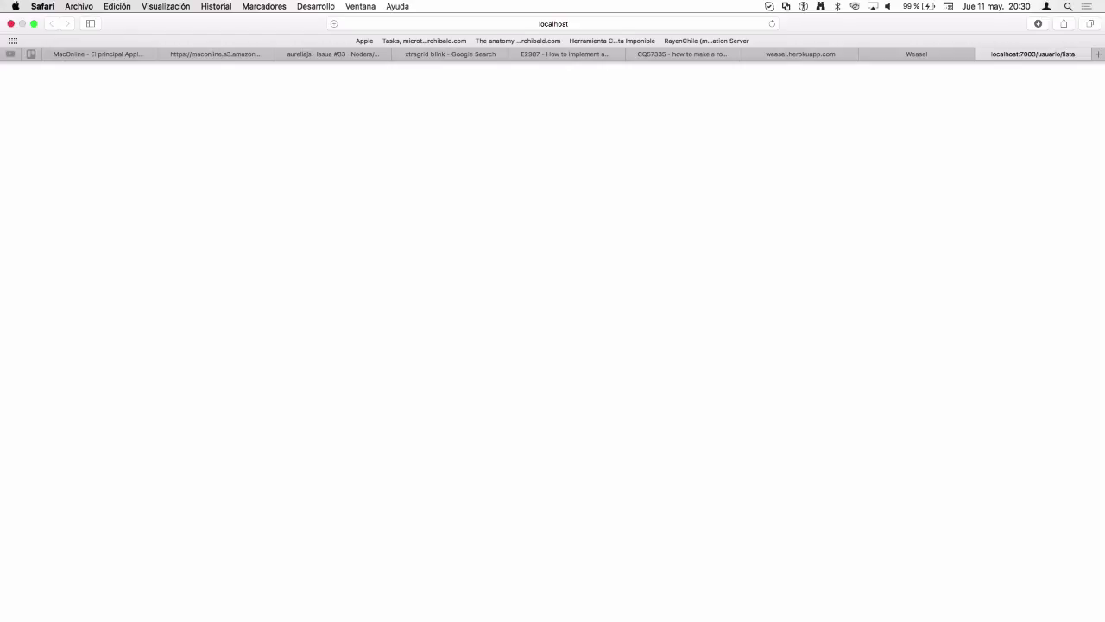
Step: Take the browser out of full screen on the /usuario/lista response page and shrink its window
{"action": "left_click", "coordinate": [889, 54]}
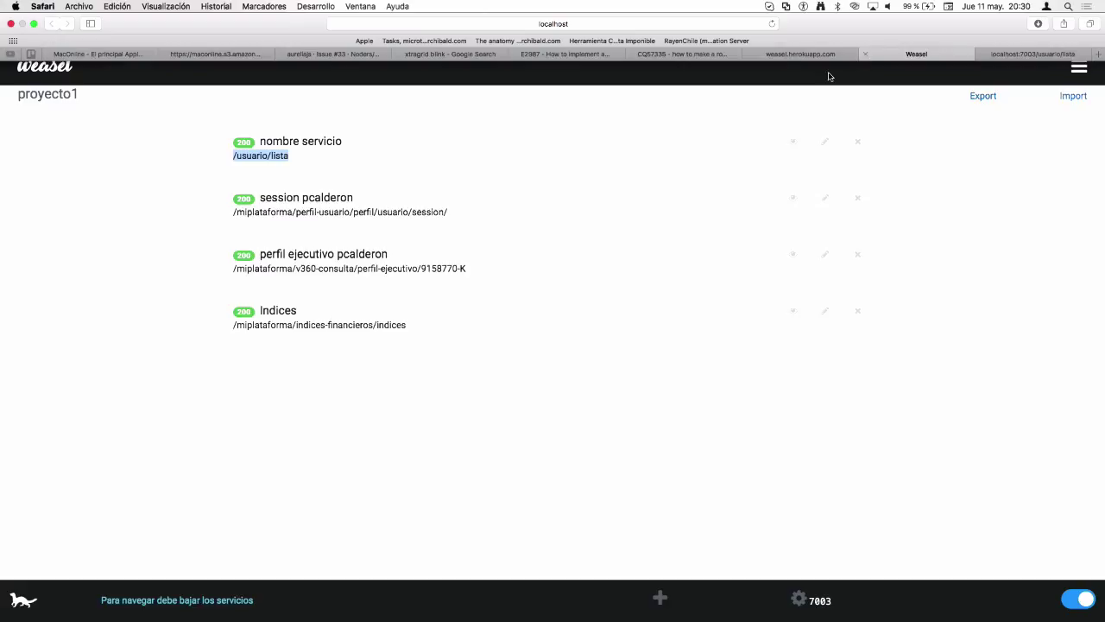
{"action": "left_click", "coordinate": [1017, 42]}
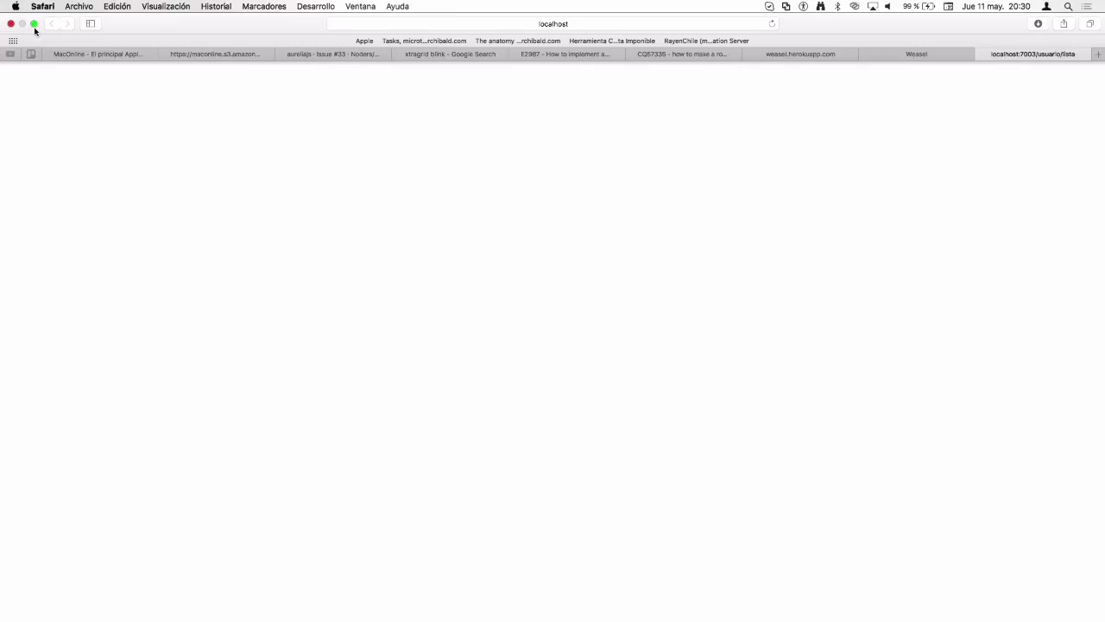
{"action": "left_click", "coordinate": [33, 25]}
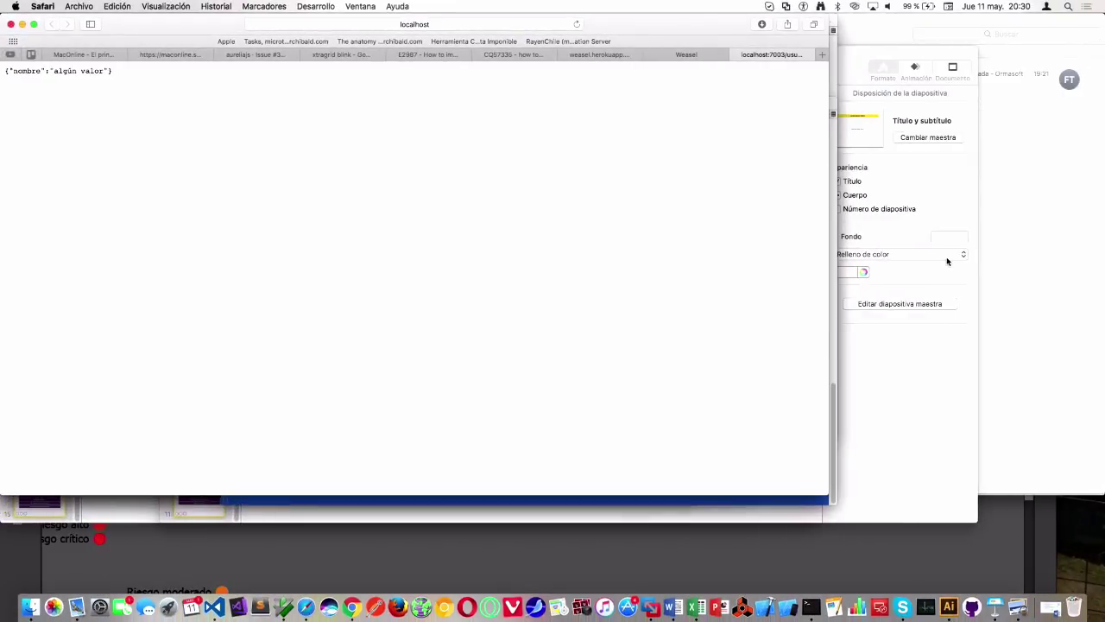
{"action": "left_click", "coordinate": [836, 503]}
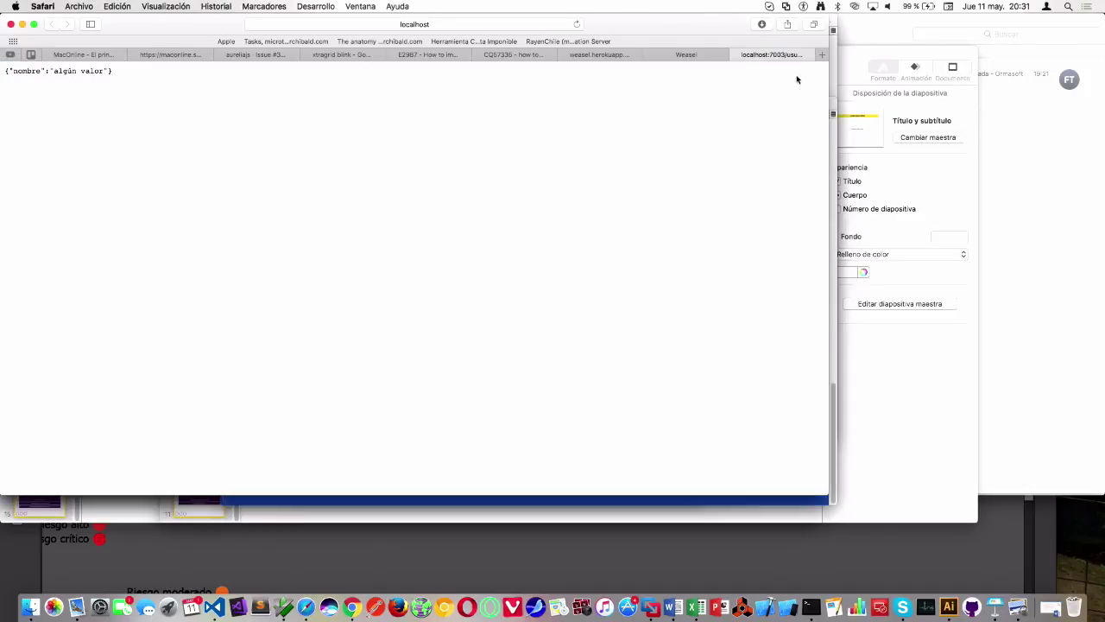
{"action": "left_click", "coordinate": [795, 74]}
{"action": "left_click_drag", "start_coordinate": [827, 495], "coordinate": [670, 451]}
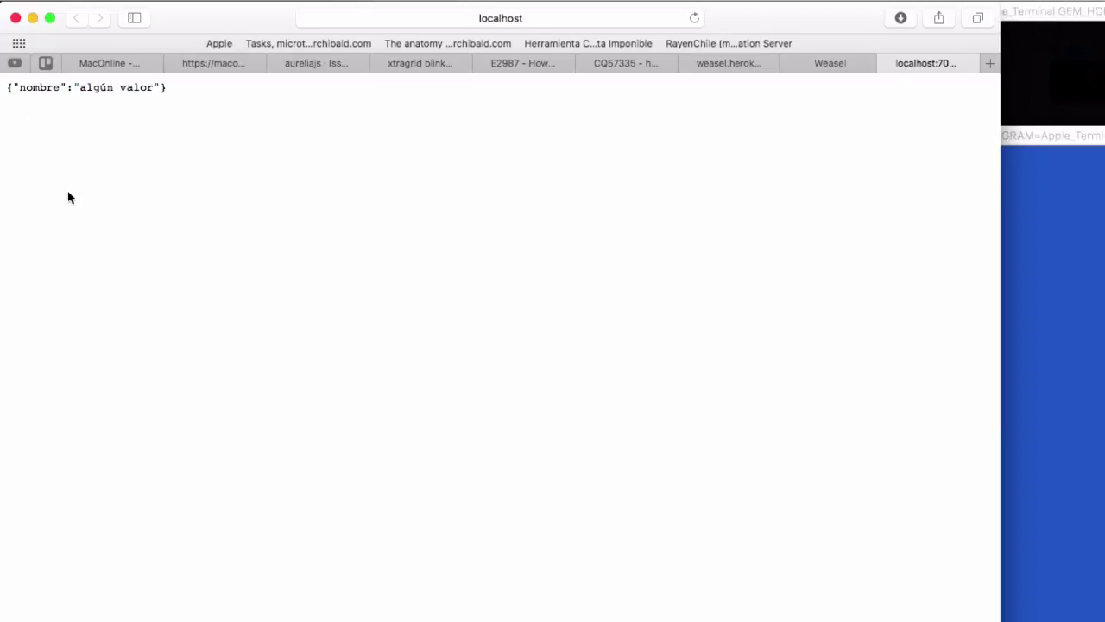
Step: Return to Weasel, stop the running mock services and go back up to the root folder
{"action": "left_click", "coordinate": [825, 64]}
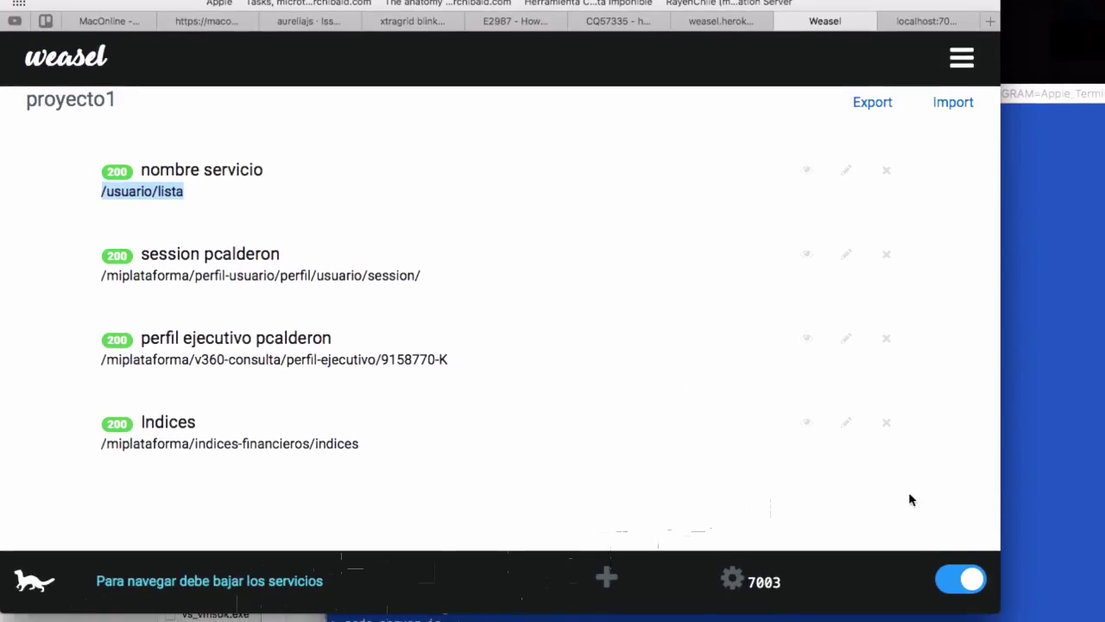
{"action": "left_click", "coordinate": [957, 586]}
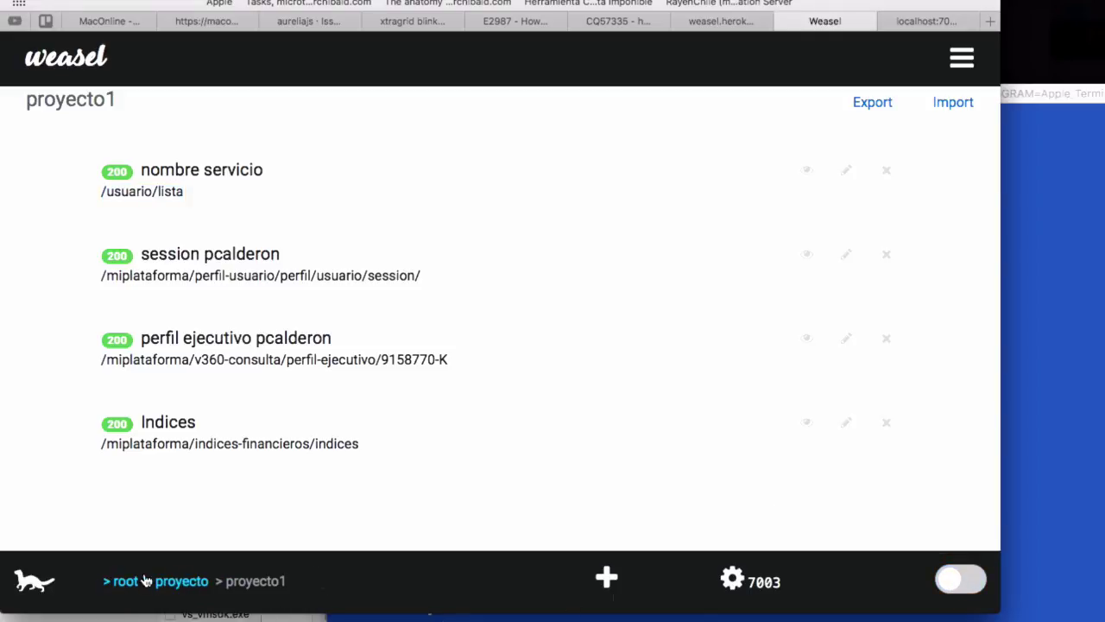
{"action": "left_click", "coordinate": [181, 581]}
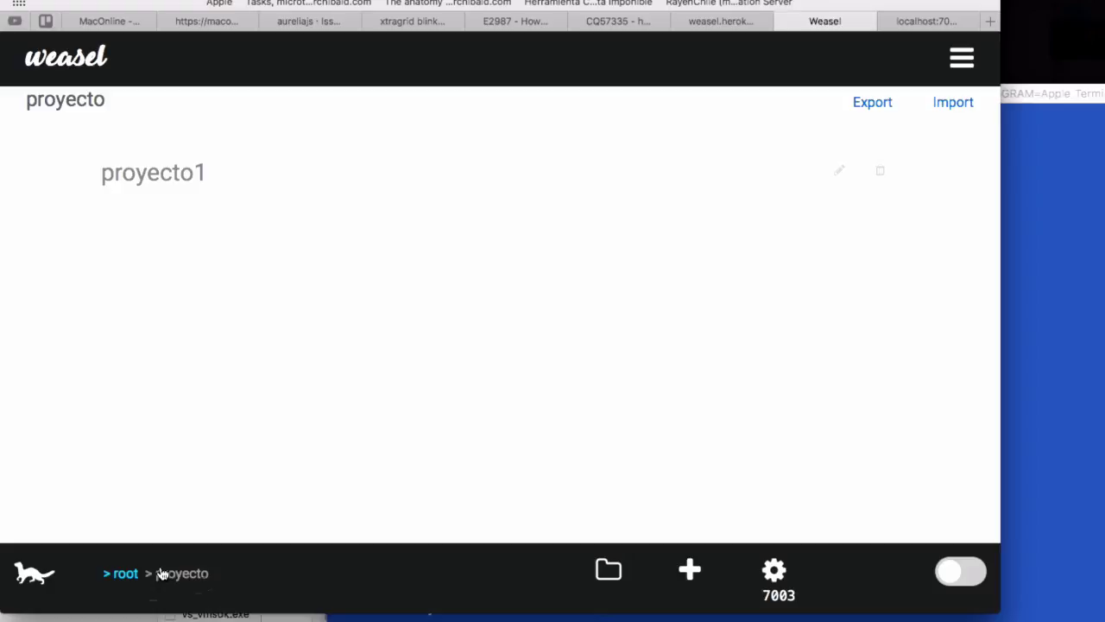
{"action": "left_click", "coordinate": [121, 574]}
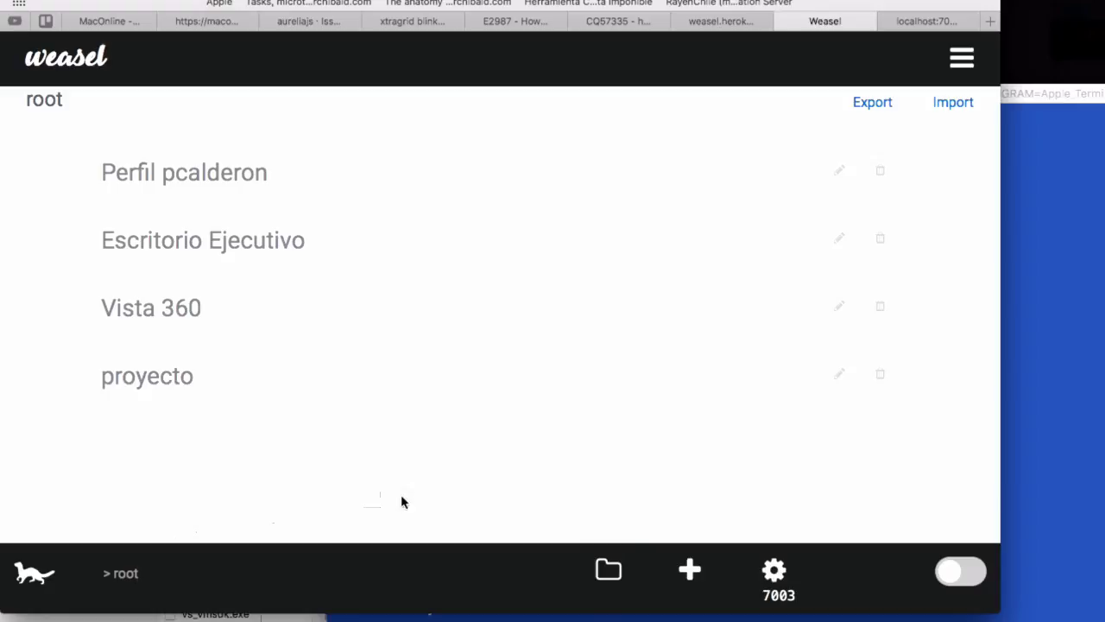
Step: Create a folder named "padre" in the root folder
{"action": "left_click", "coordinate": [608, 570]}
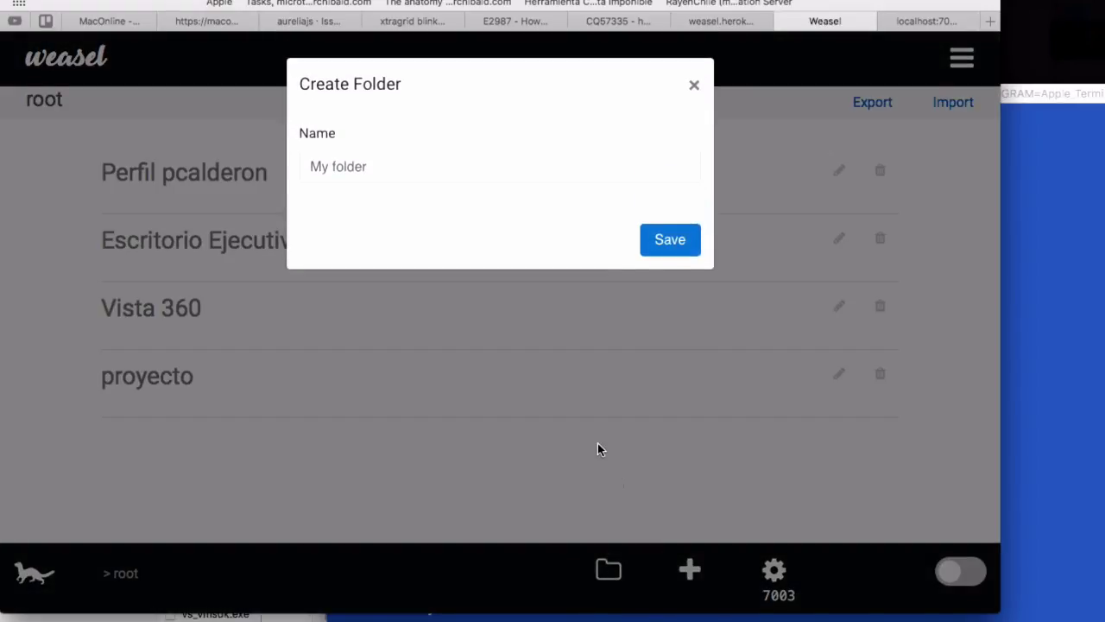
{"action": "left_click", "coordinate": [539, 158]}
{"action": "type", "text": "pedr"}
{"action": "key", "text": "BackSpace"}
{"action": "key", "text": "BackSpace"}
{"action": "key", "text": "BackSpace"}
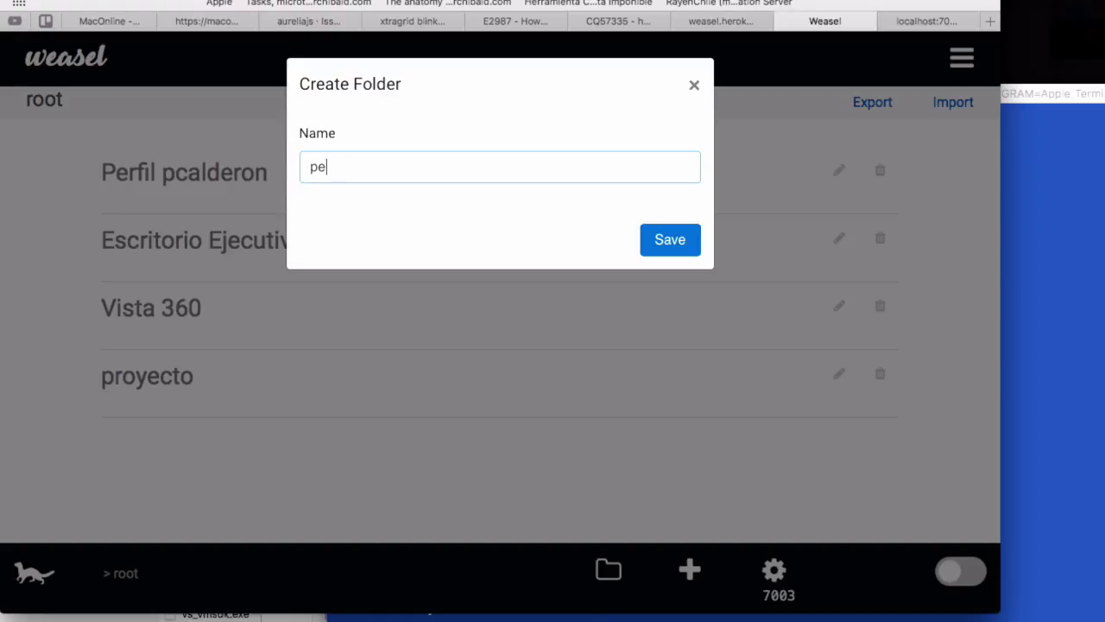
{"action": "type", "text": "adre"}
{"action": "left_click", "coordinate": [667, 241]}
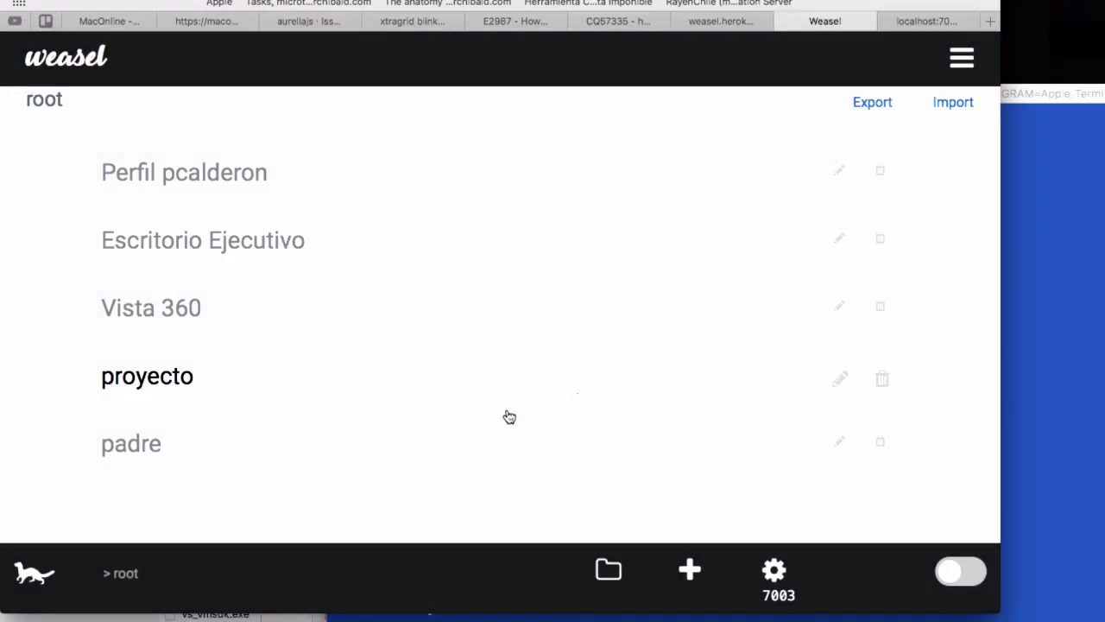
Step: Open the "padre" folder and start a new REST service with the name "padre" and the path /padre
{"action": "left_click", "coordinate": [369, 458]}
{"action": "left_click", "coordinate": [690, 570]}
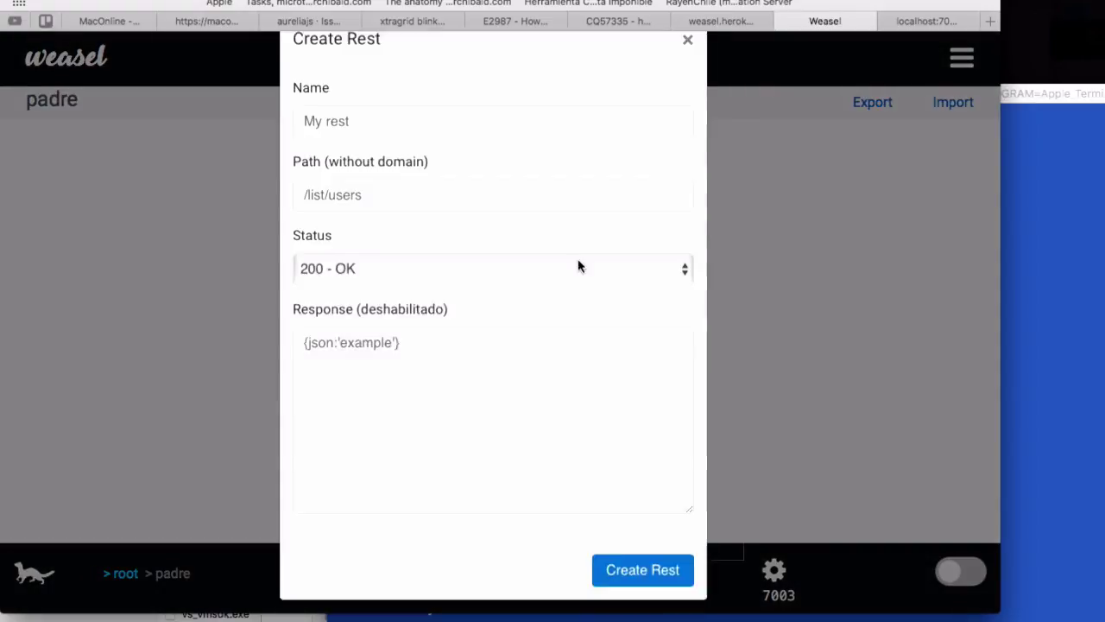
{"action": "left_click", "coordinate": [385, 161]}
{"action": "type", "text": "padre"}
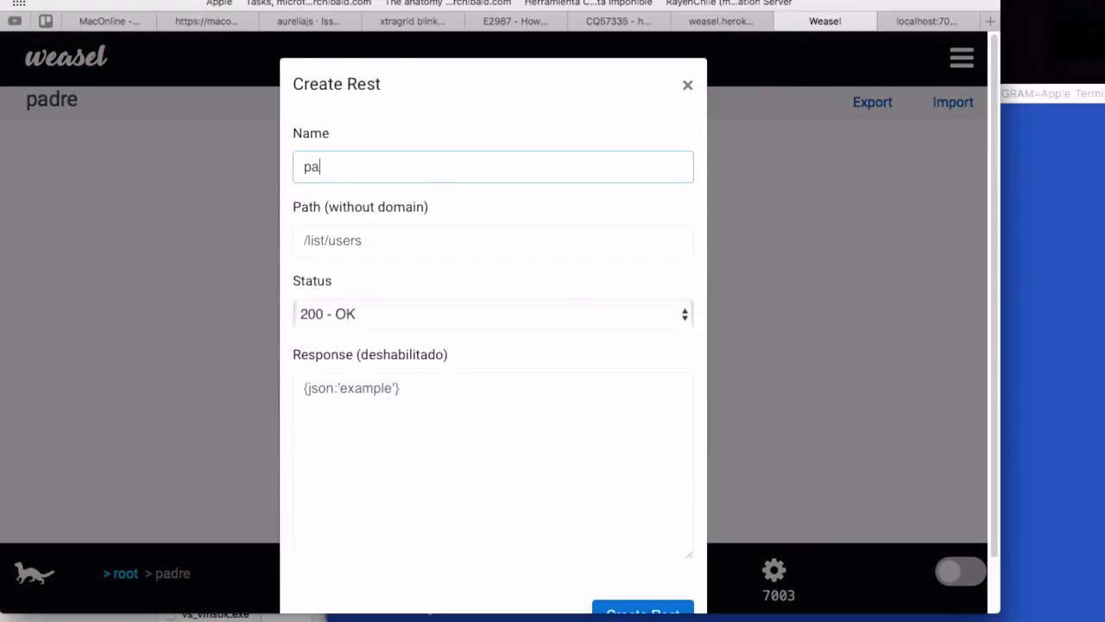
{"action": "left_click", "coordinate": [381, 248]}
{"action": "type", "text": "/padre"}
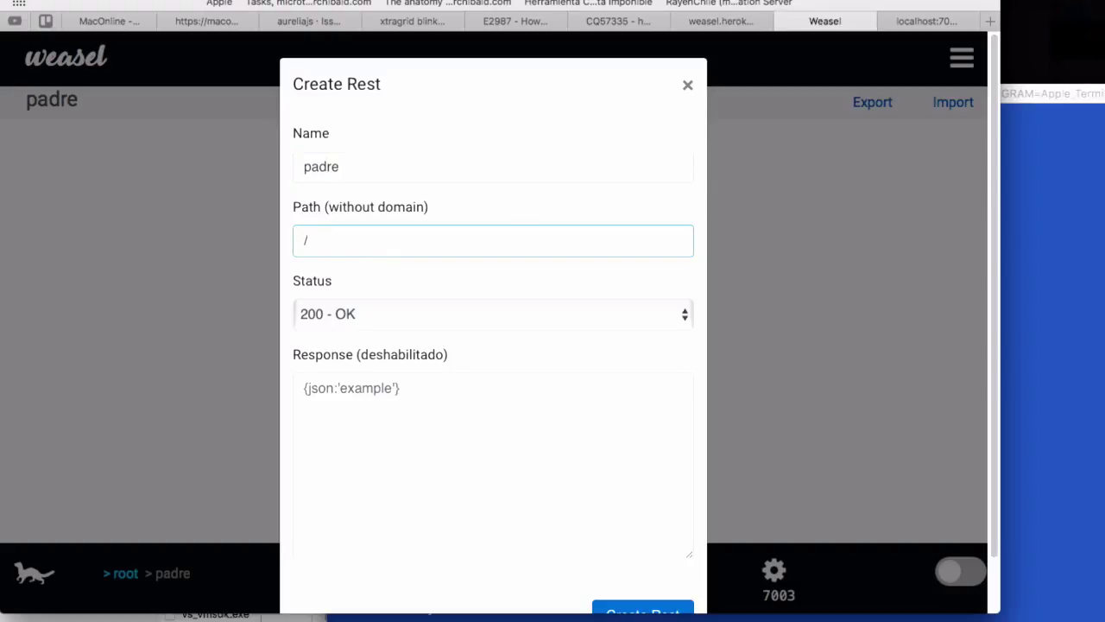
{"action": "left_click", "coordinate": [412, 411]}
{"action": "key", "text": "super+v"}
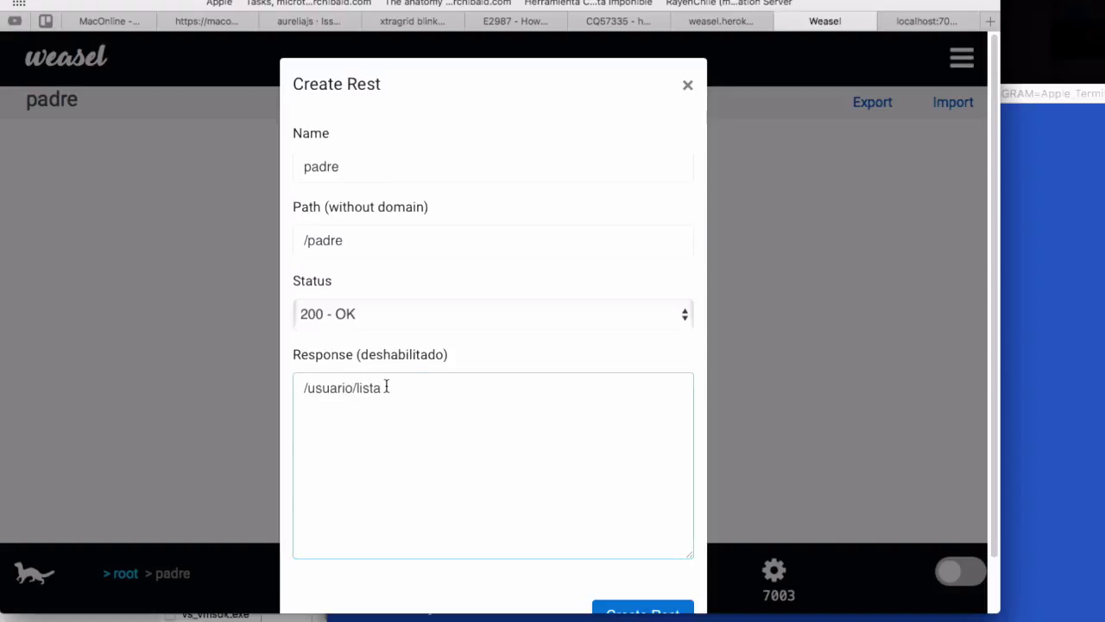
{"action": "key", "text": "shift+Left"}
{"action": "key", "text": "shift+Left"}
{"action": "key", "text": "shift+Left"}
{"action": "key", "text": "shift+Left"}
{"action": "key", "text": "shift+Left"}
{"action": "key", "text": "shift+Left"}
{"action": "key", "text": "shift+Left"}
{"action": "key", "text": "shift+Left"}
{"action": "key", "text": "shift+Left"}
{"action": "key", "text": "shift+Left"}
{"action": "key", "text": "shift+Left"}
{"action": "key", "text": "shift+Left"}
{"action": "key", "text": "shift+Left"}
{"action": "key", "text": "shift+Left"}
{"action": "key", "text": "BackSpace"}
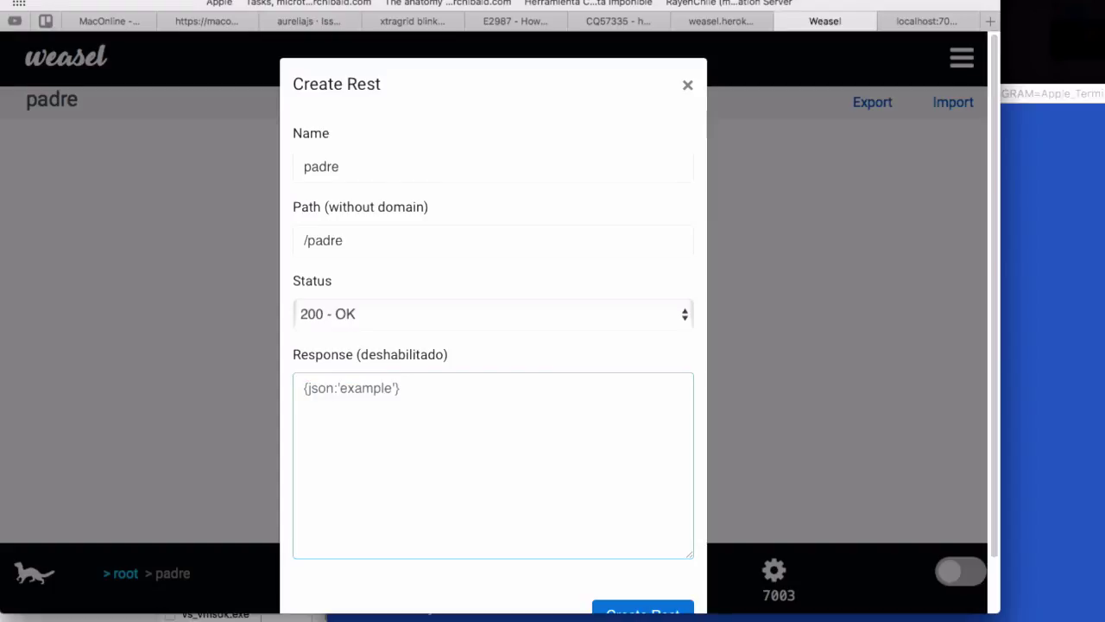
Step: Enter {"asd":123} as the response of the new service and create it with status 200 - OK
{"action": "type", "text": "{}"}
{"action": "left_click", "coordinate": [308, 388]}
{"action": "type", "text": "@@"}
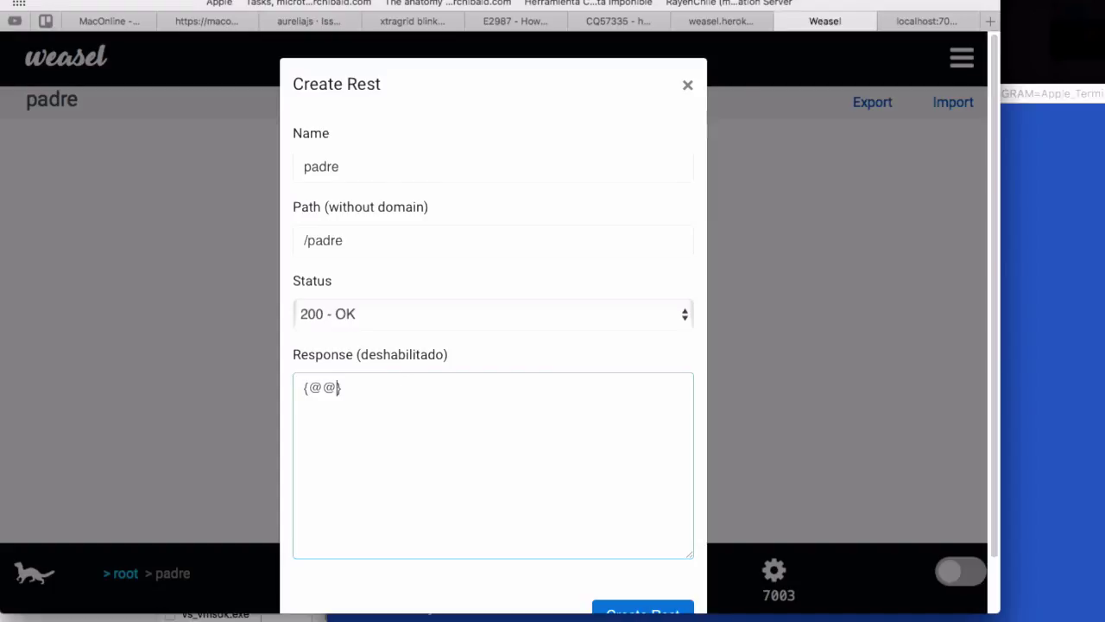
{"action": "key", "text": "BackSpace"}
{"action": "key", "text": "BackSpace"}
{"action": "type", "text": "\"\""}
{"action": "key", "text": "Left"}
{"action": "type", "text": "asd"}
{"action": "key", "text": "Right"}
{"action": "type", "text": ":123"}
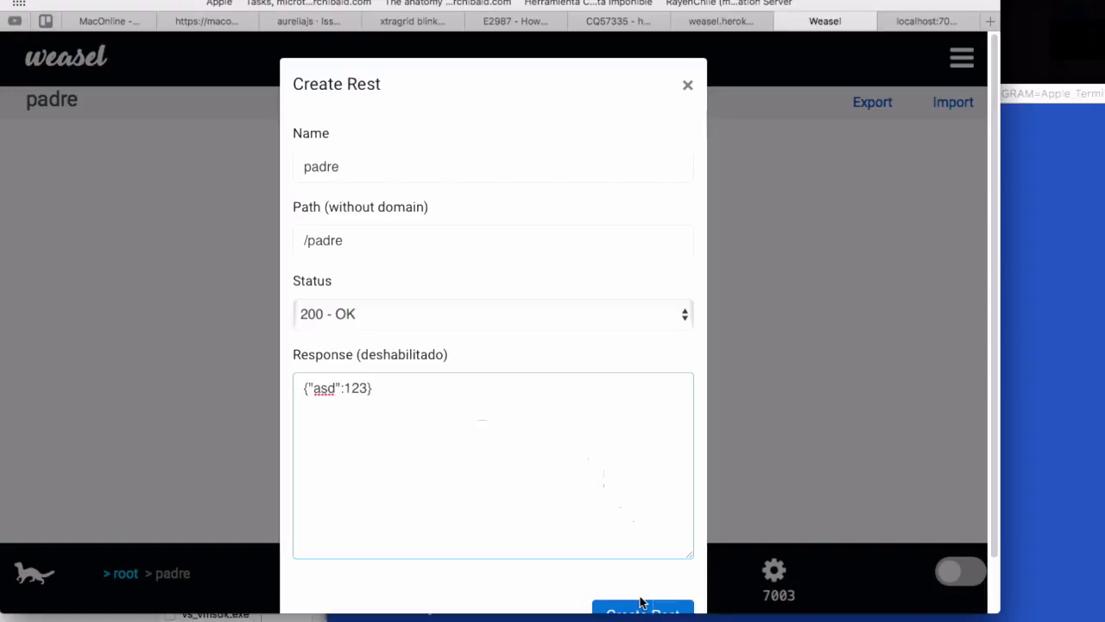
{"action": "left_click", "coordinate": [640, 606]}
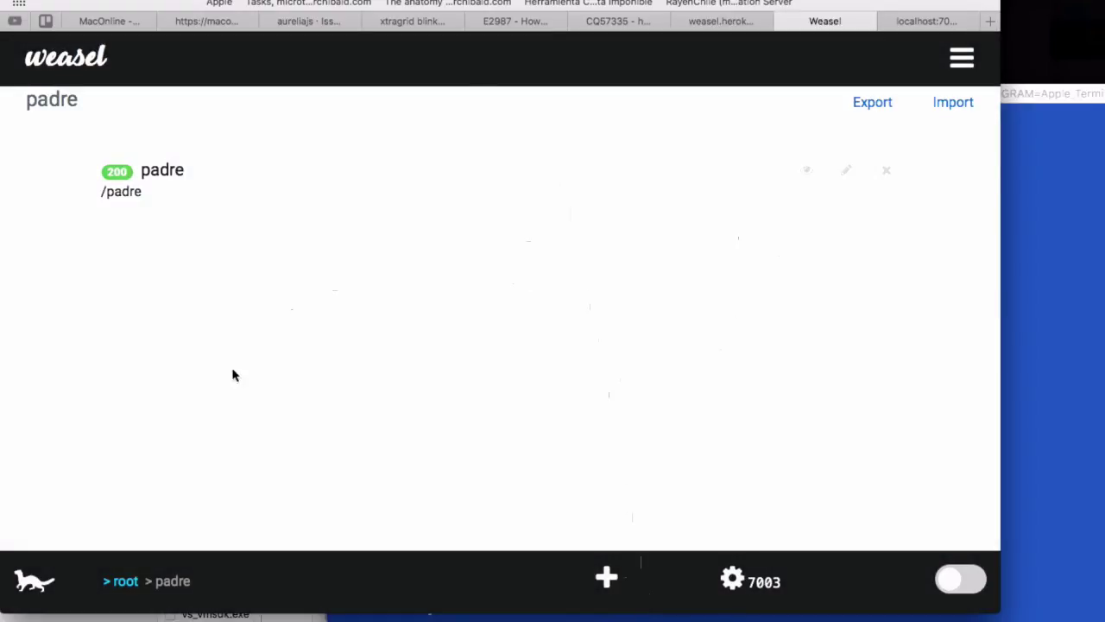
Step: Filter the library by "t", list it by folders, and expand and collapse "proyecto1" to inspect its services
{"action": "left_click", "coordinate": [959, 61]}
{"action": "type", "text": "t"}
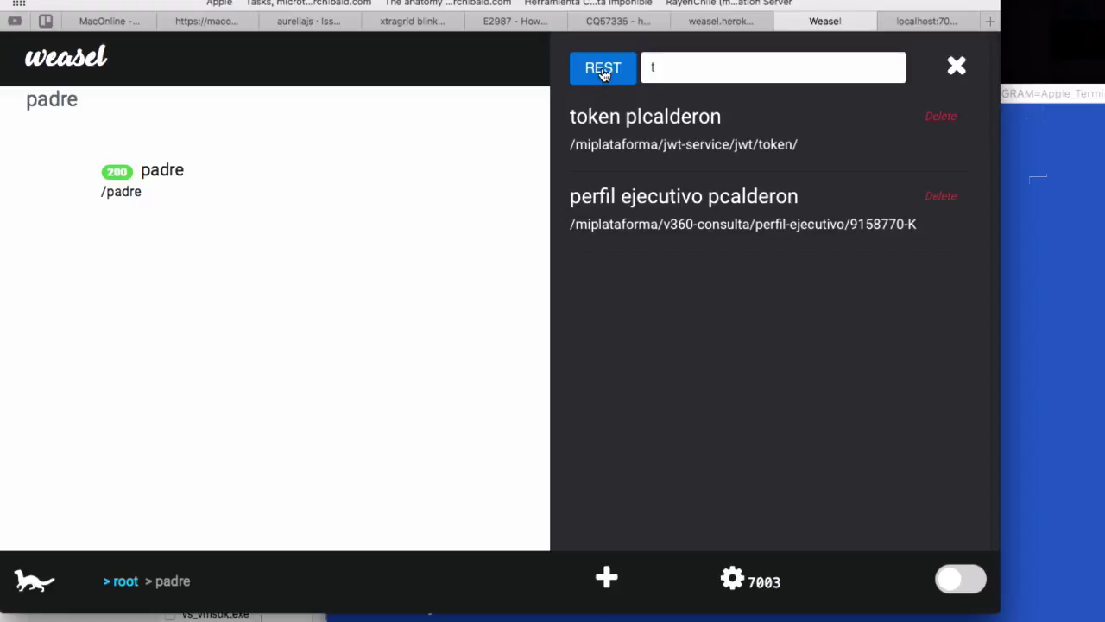
{"action": "left_click", "coordinate": [603, 71]}
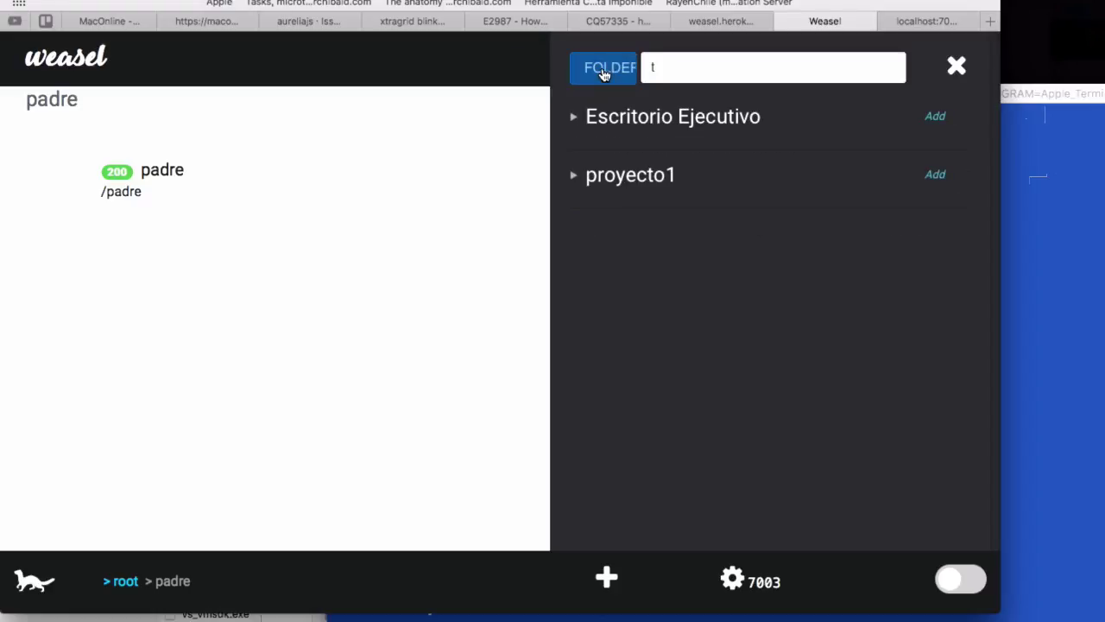
{"action": "left_click", "coordinate": [575, 177]}
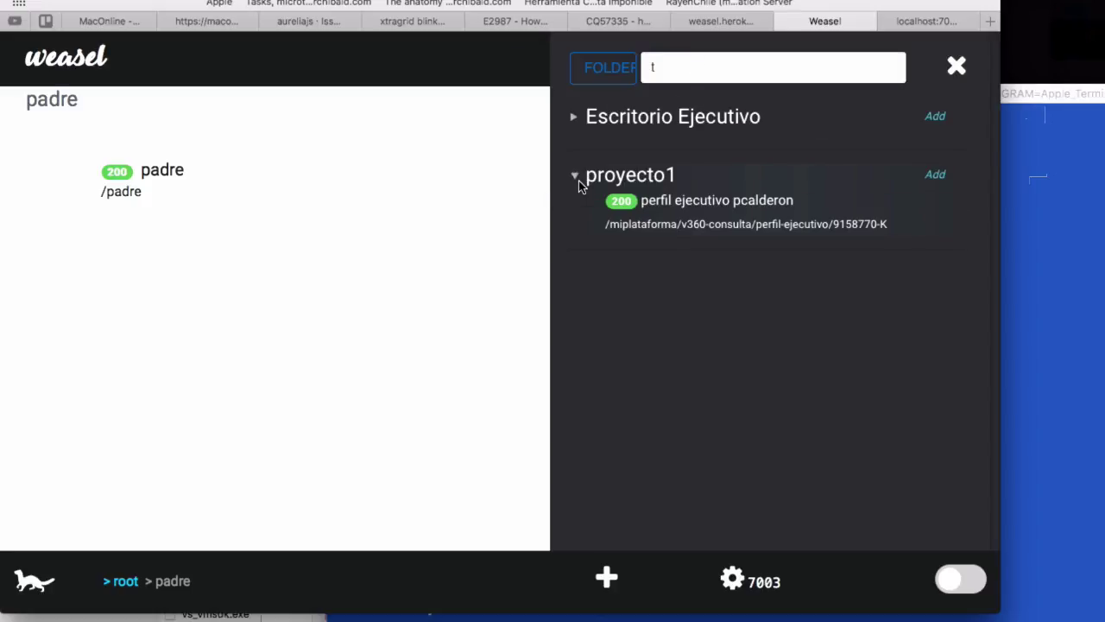
{"action": "left_click", "coordinate": [578, 180]}
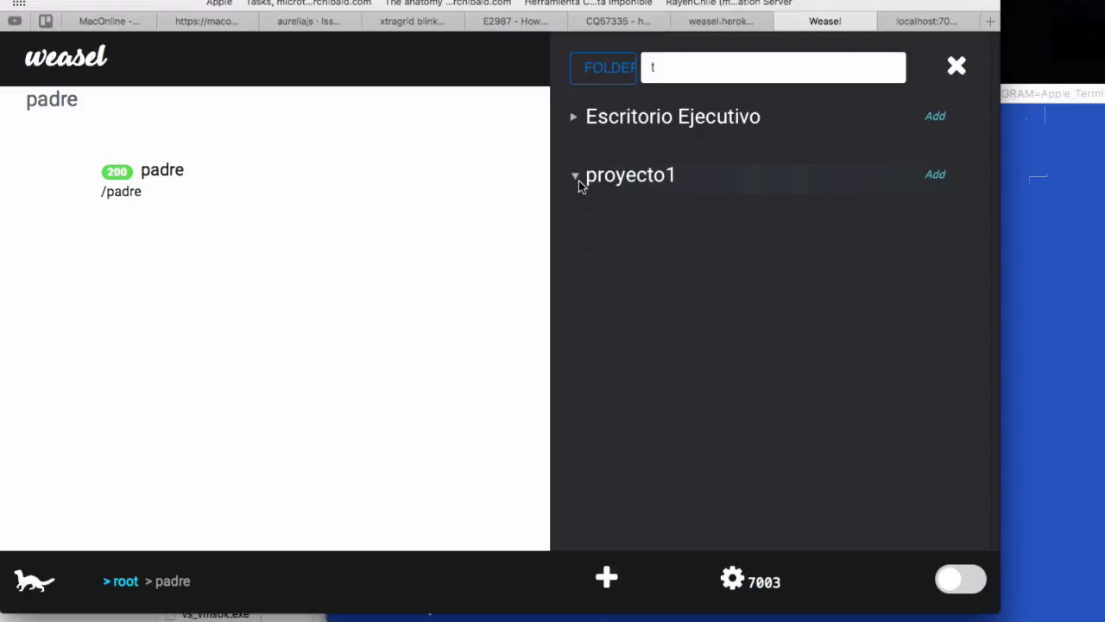
Step: Add the library's "proyecto1" folder to the "padre" folder, close the library, and expand and collapse the added folder
{"action": "left_click", "coordinate": [940, 180]}
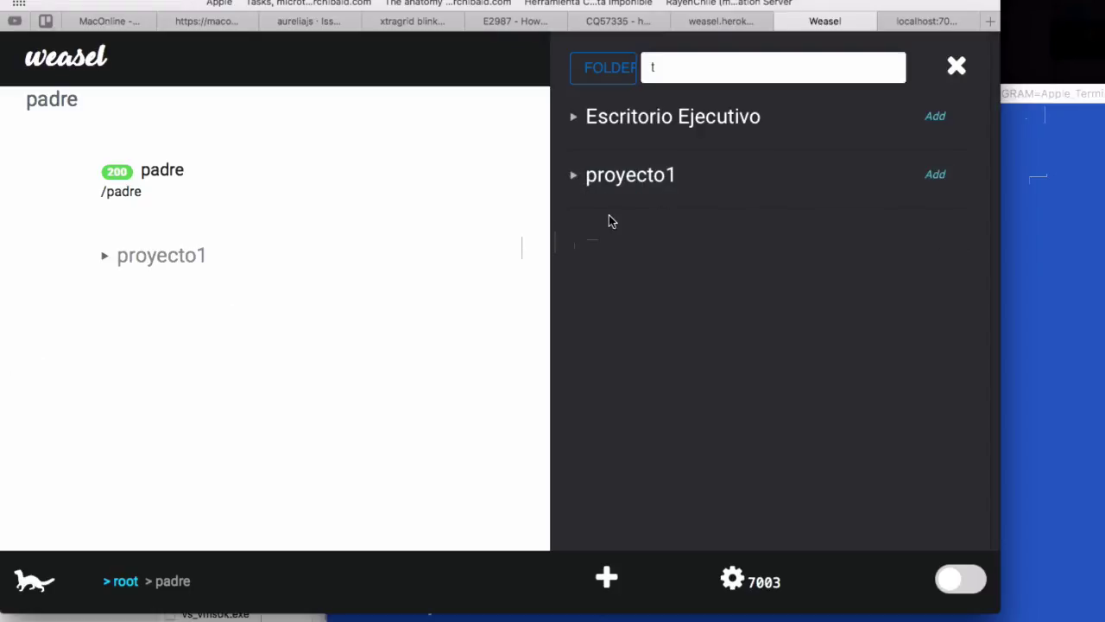
{"action": "left_click", "coordinate": [957, 67]}
{"action": "left_click", "coordinate": [188, 260]}
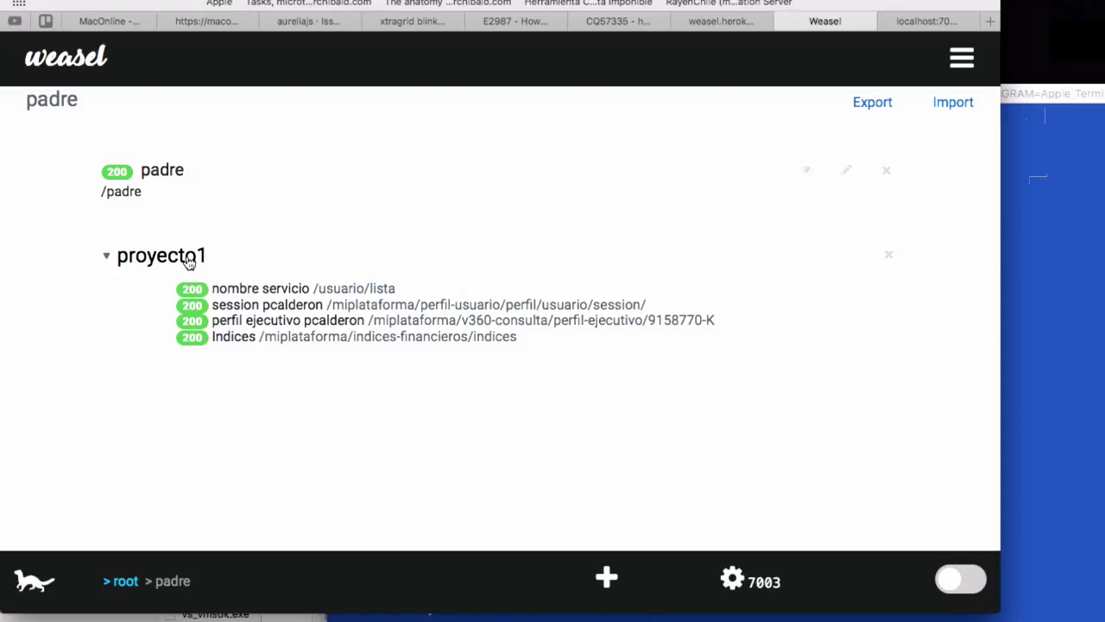
{"action": "left_click", "coordinate": [188, 260]}
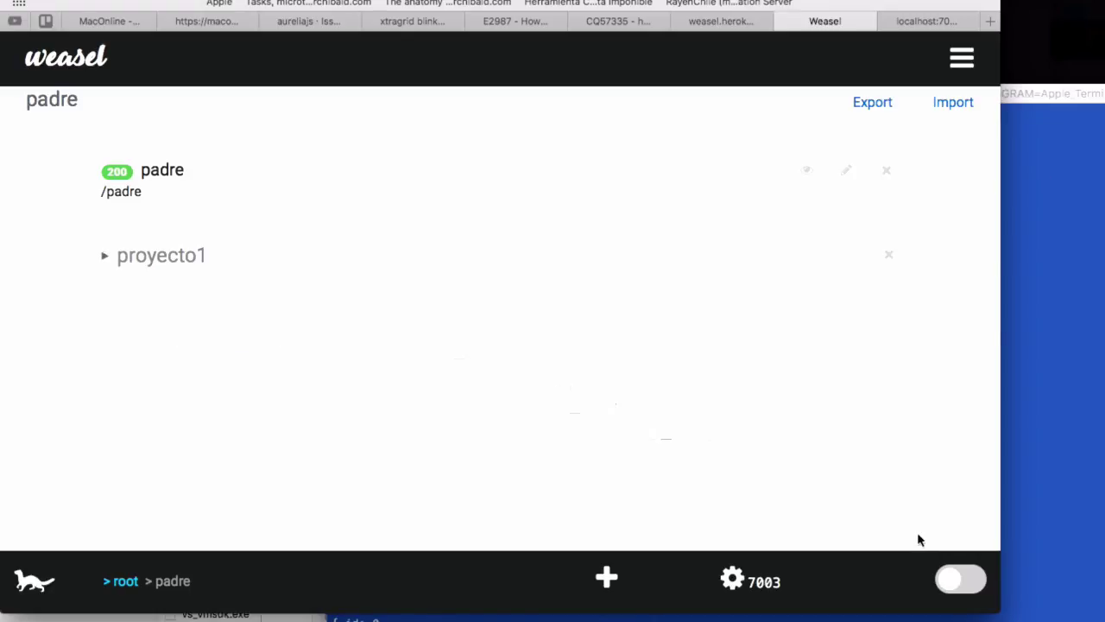
Step: Start serving the "padre" folder, then inspect the services in "proyecto1" and the response of the "padre" service
{"action": "left_click", "coordinate": [963, 580]}
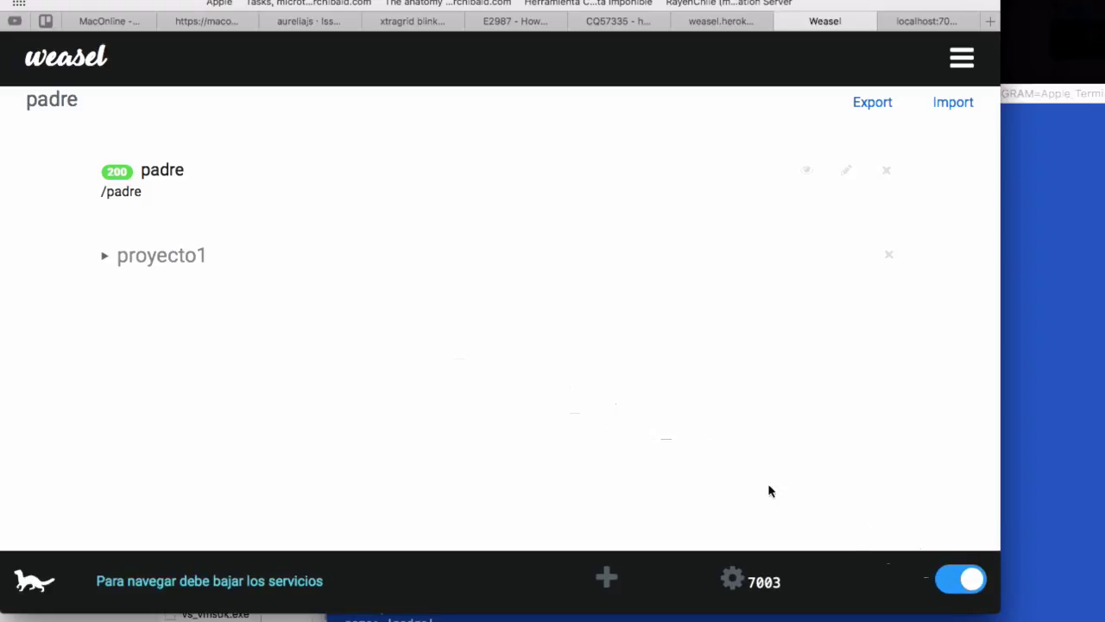
{"action": "left_click", "coordinate": [151, 266]}
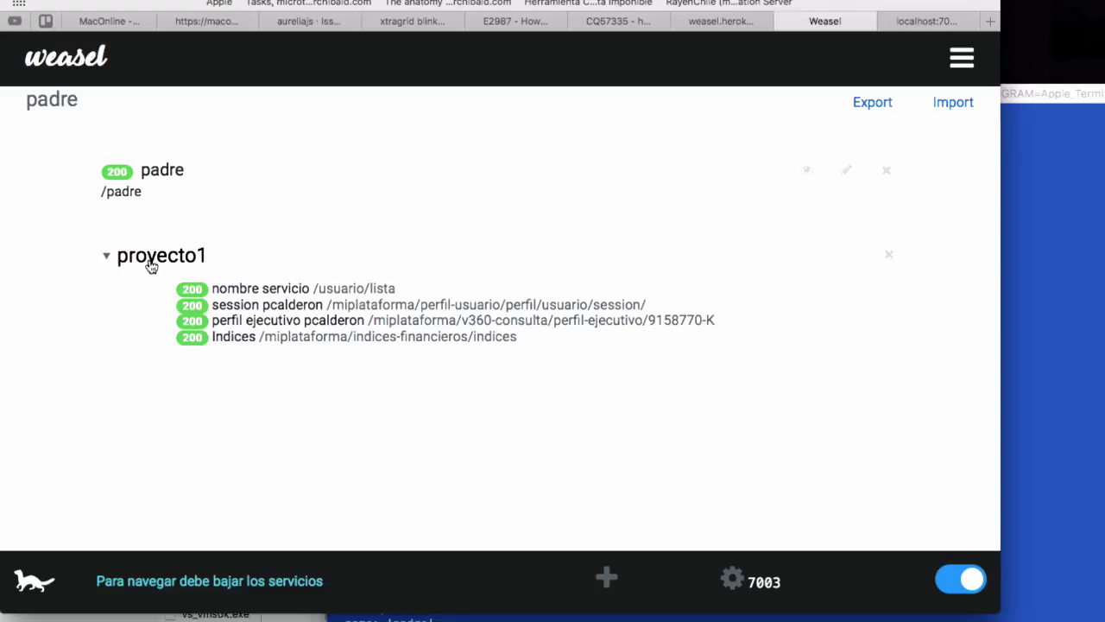
{"action": "left_click", "coordinate": [151, 265]}
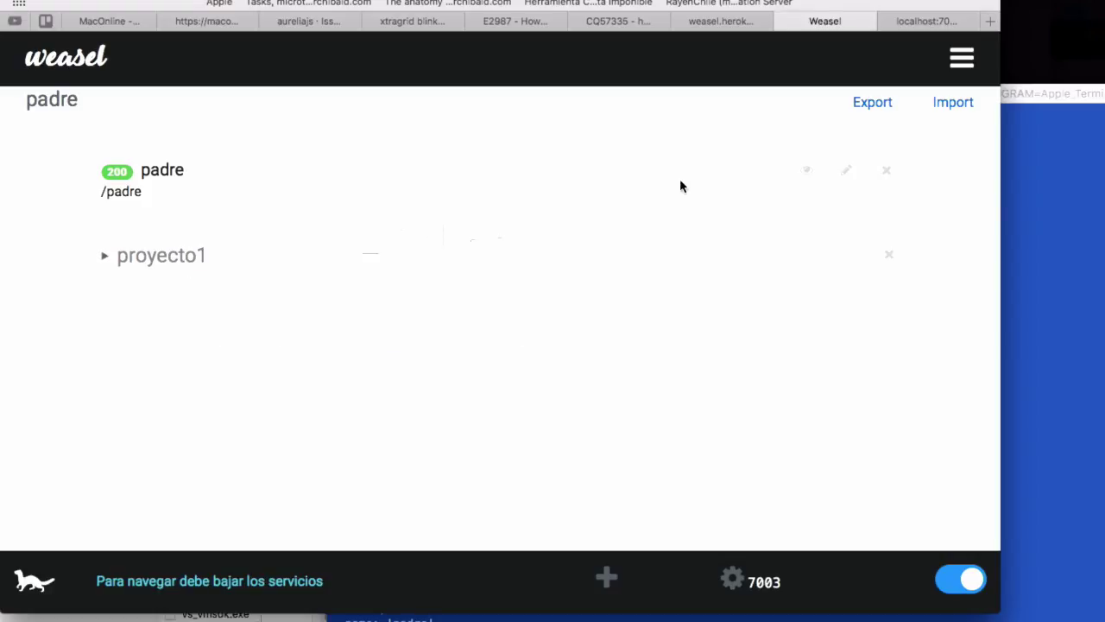
{"action": "left_click", "coordinate": [808, 174]}
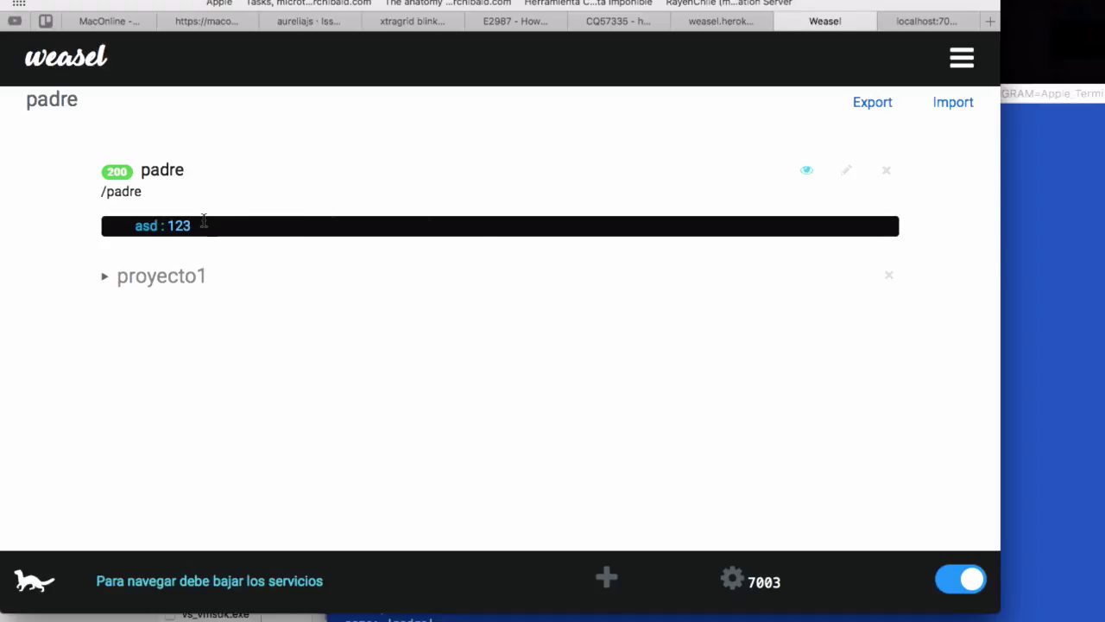
{"action": "left_click", "coordinate": [808, 174]}
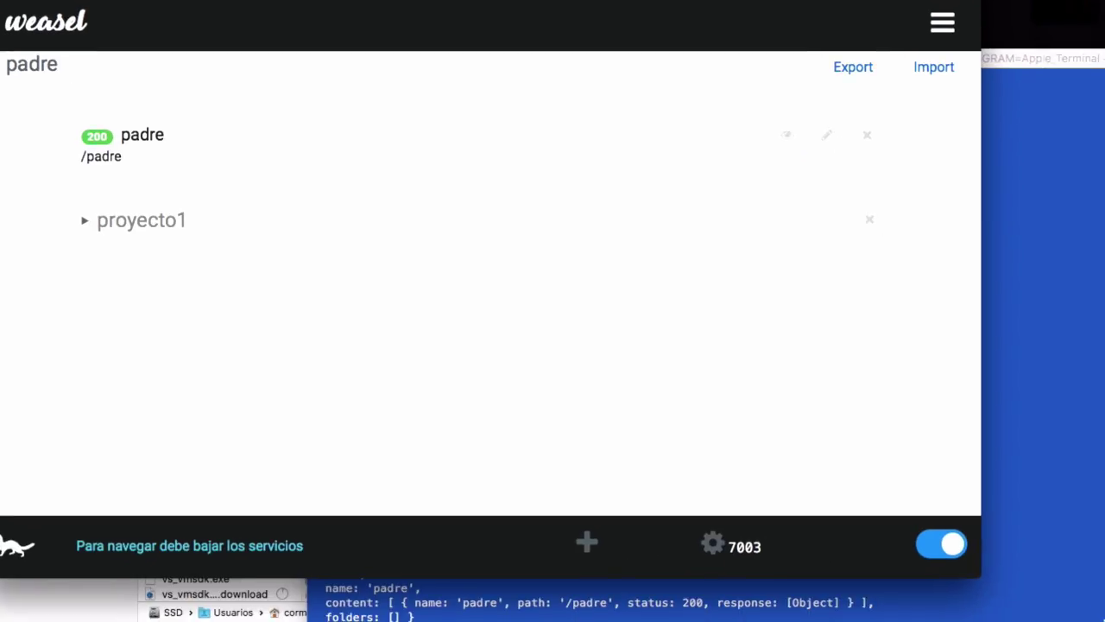
Step: Stop serving the services and open the user profile folder from the root folder
{"action": "left_click", "coordinate": [945, 544]}
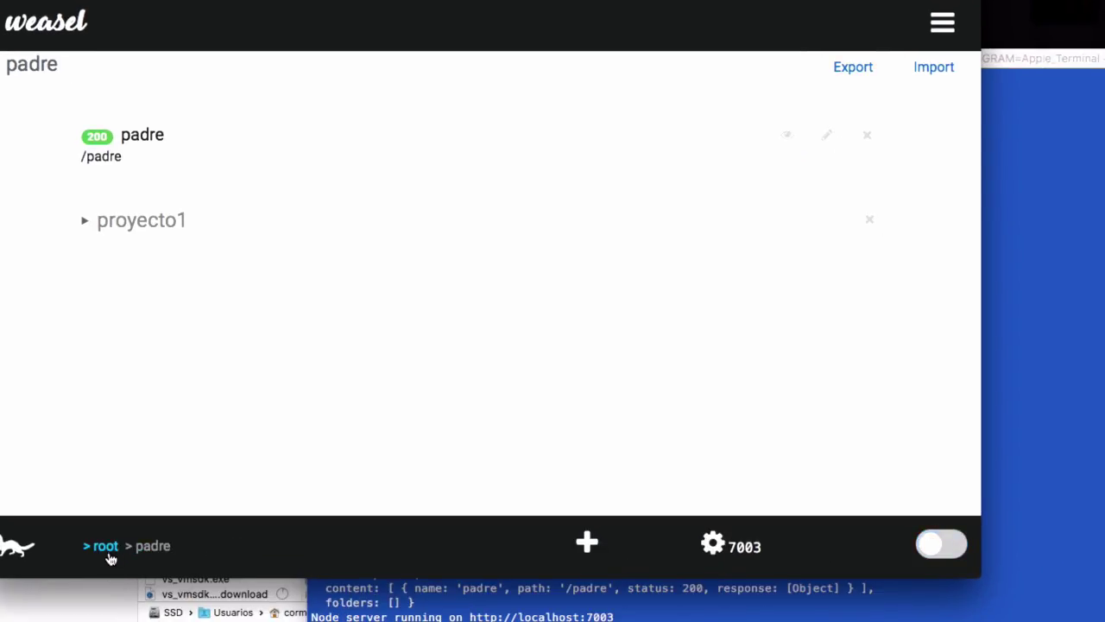
{"action": "left_click", "coordinate": [106, 547]}
{"action": "left_click", "coordinate": [377, 160]}
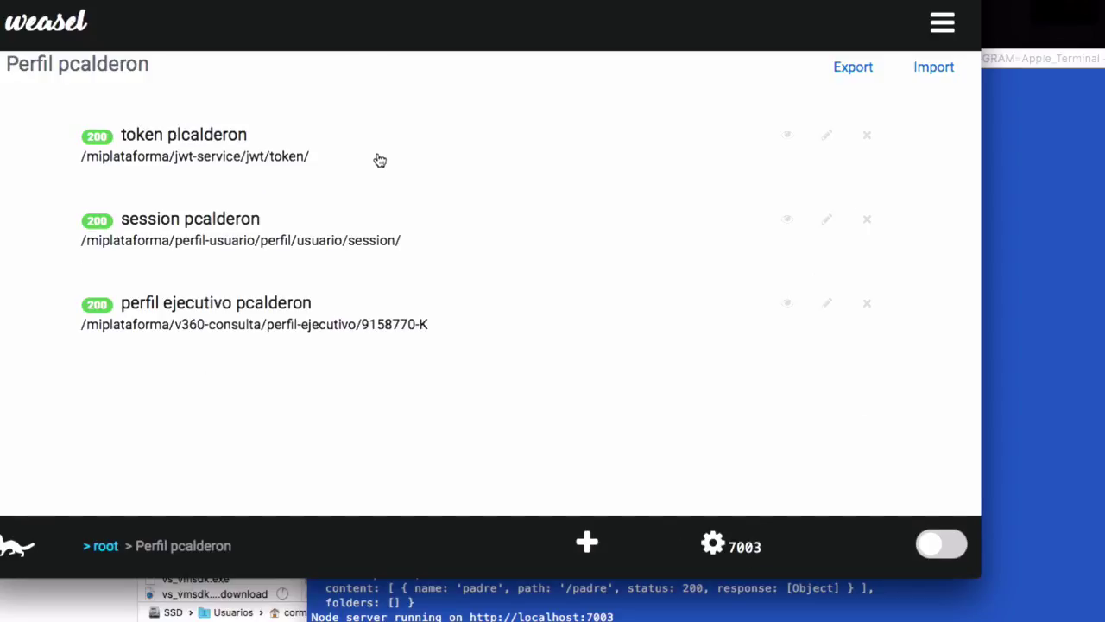
Step: Inspect the session service's response and its "permisos" array, then open its edit form and close it without changes
{"action": "left_click", "coordinate": [786, 220]}
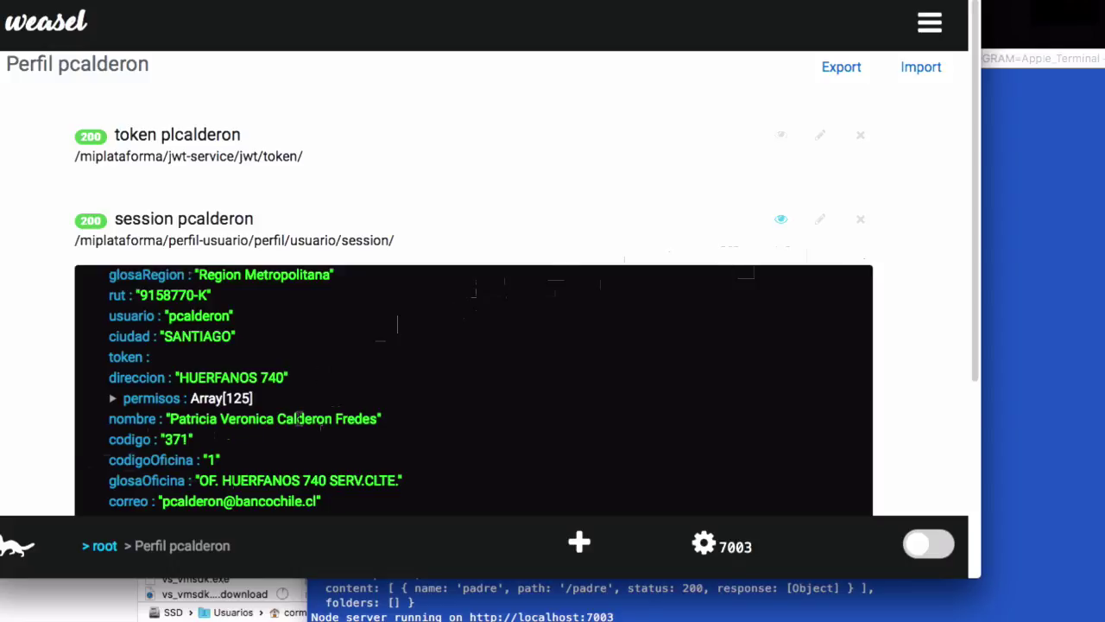
{"action": "left_click", "coordinate": [112, 398]}
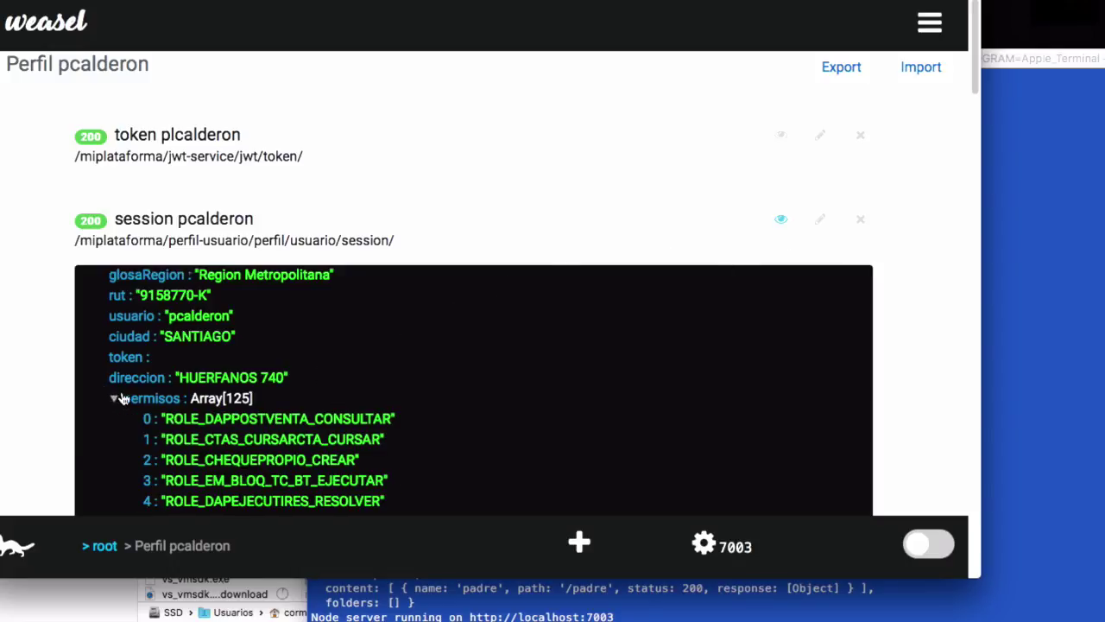
{"action": "left_click", "coordinate": [148, 400]}
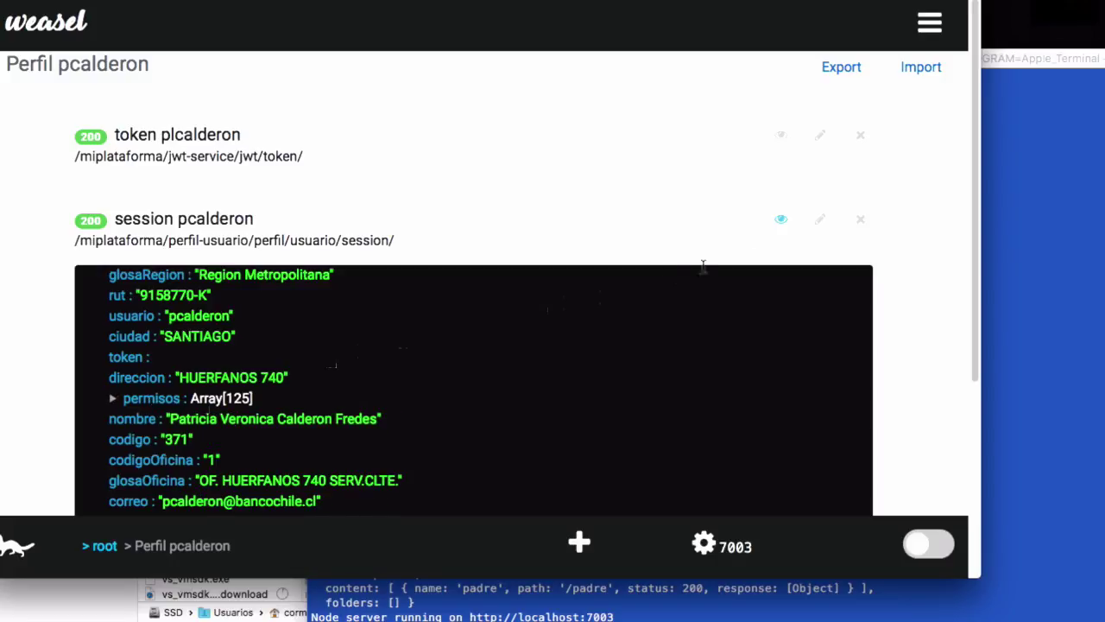
{"action": "left_click", "coordinate": [779, 218]}
{"action": "left_click", "coordinate": [827, 221]}
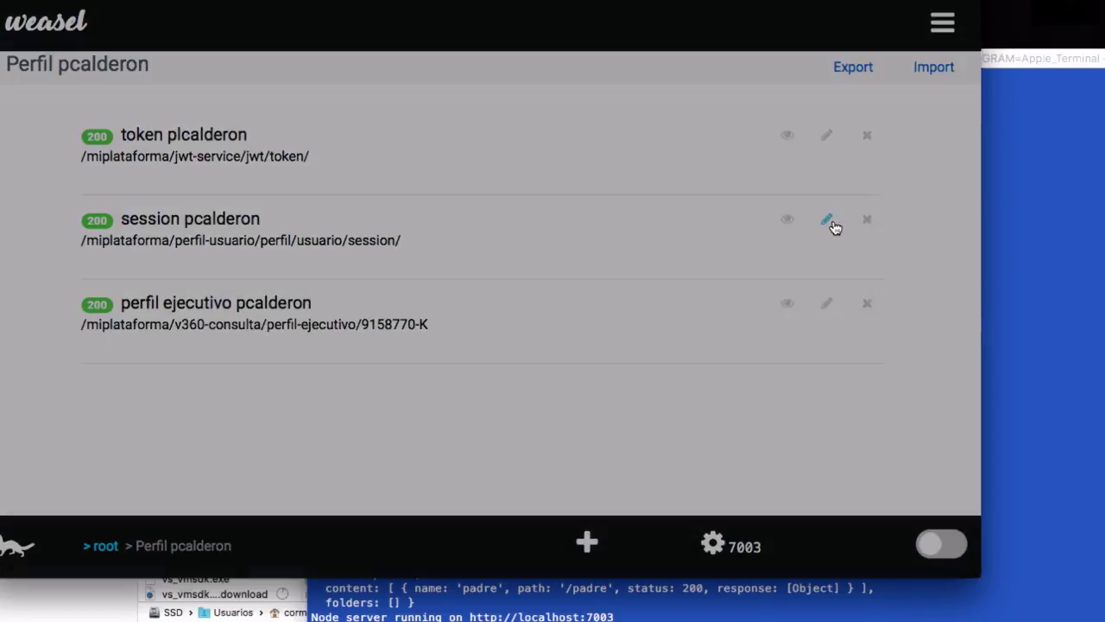
{"action": "left_click", "coordinate": [797, 49]}
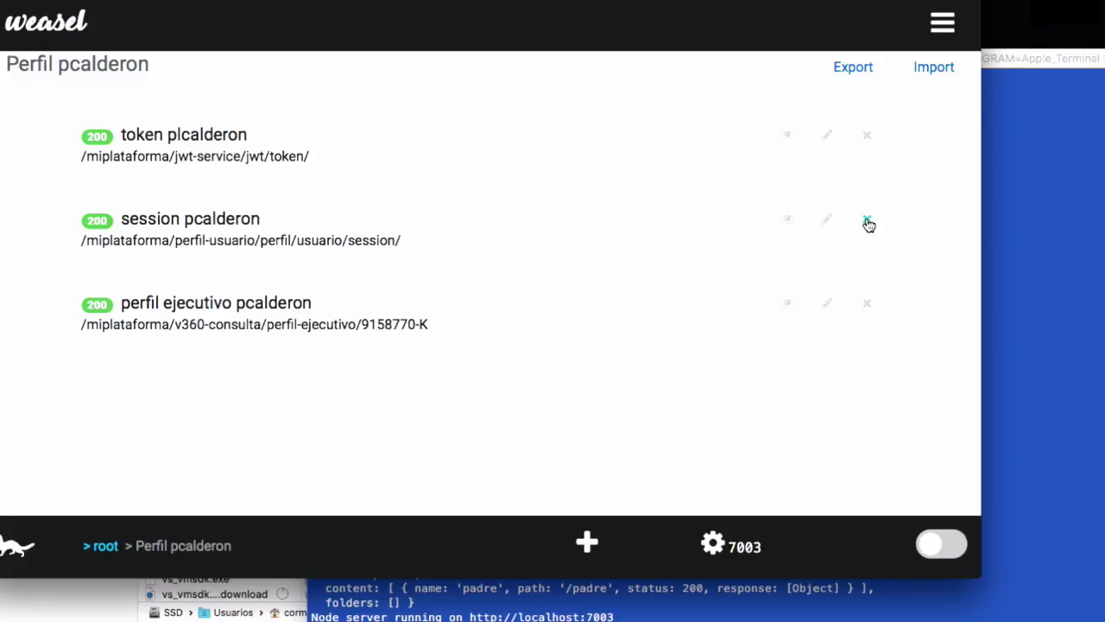
Step: Open the library, switch its listing from folders to REST services, and close it again
{"action": "left_click", "coordinate": [941, 24]}
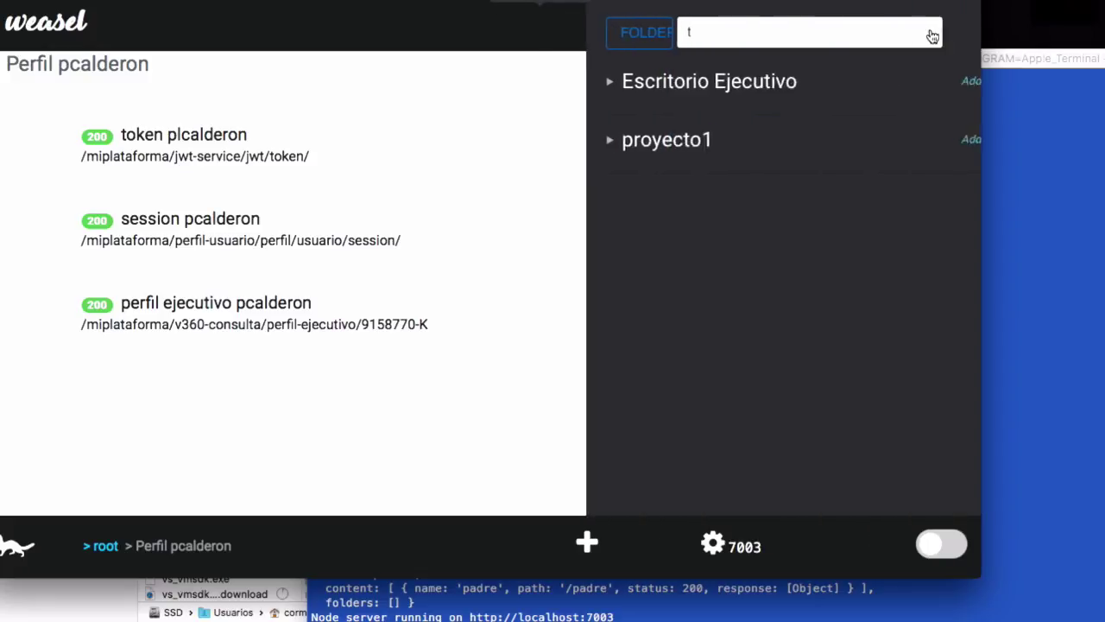
{"action": "left_click", "coordinate": [609, 39]}
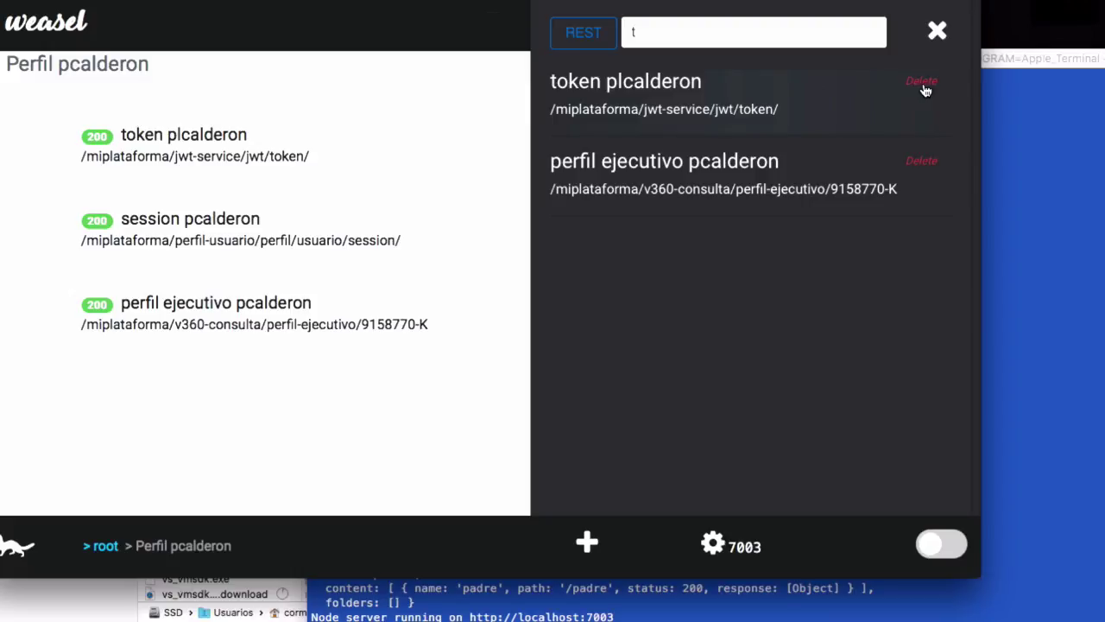
{"action": "left_click", "coordinate": [936, 32]}
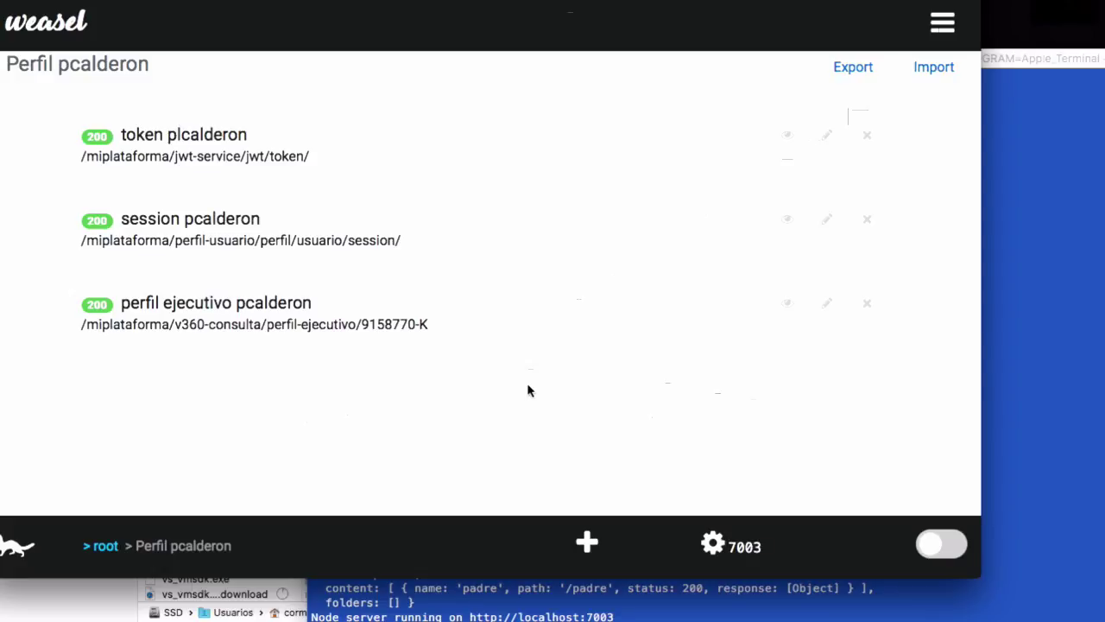
Step: Complete the Konami code to trigger the hidden easter egg
{"action": "key", "text": "a"}
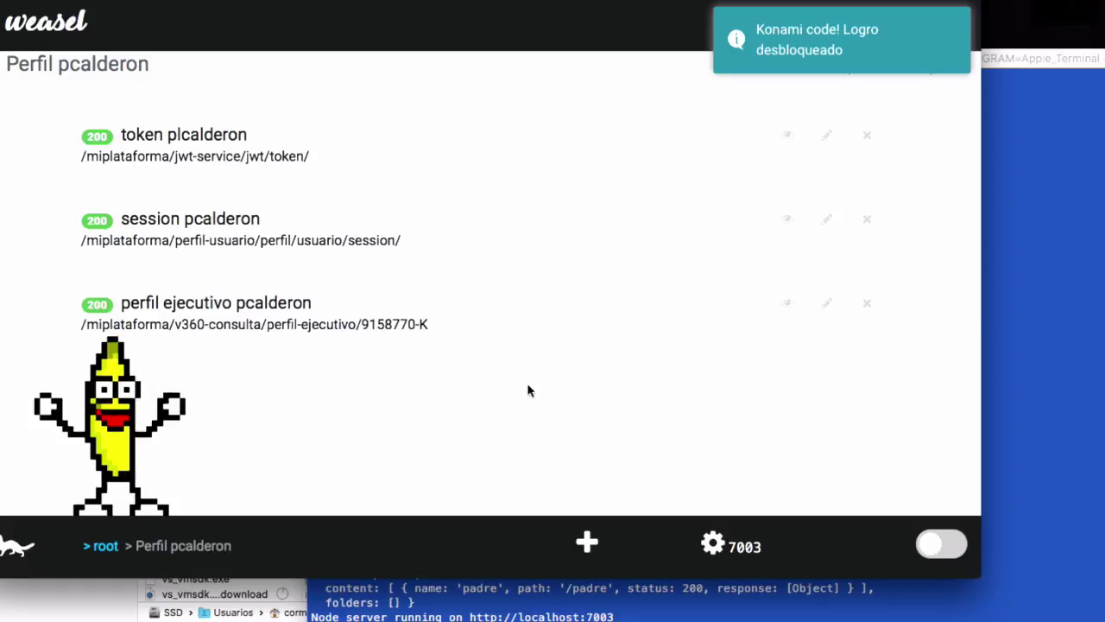